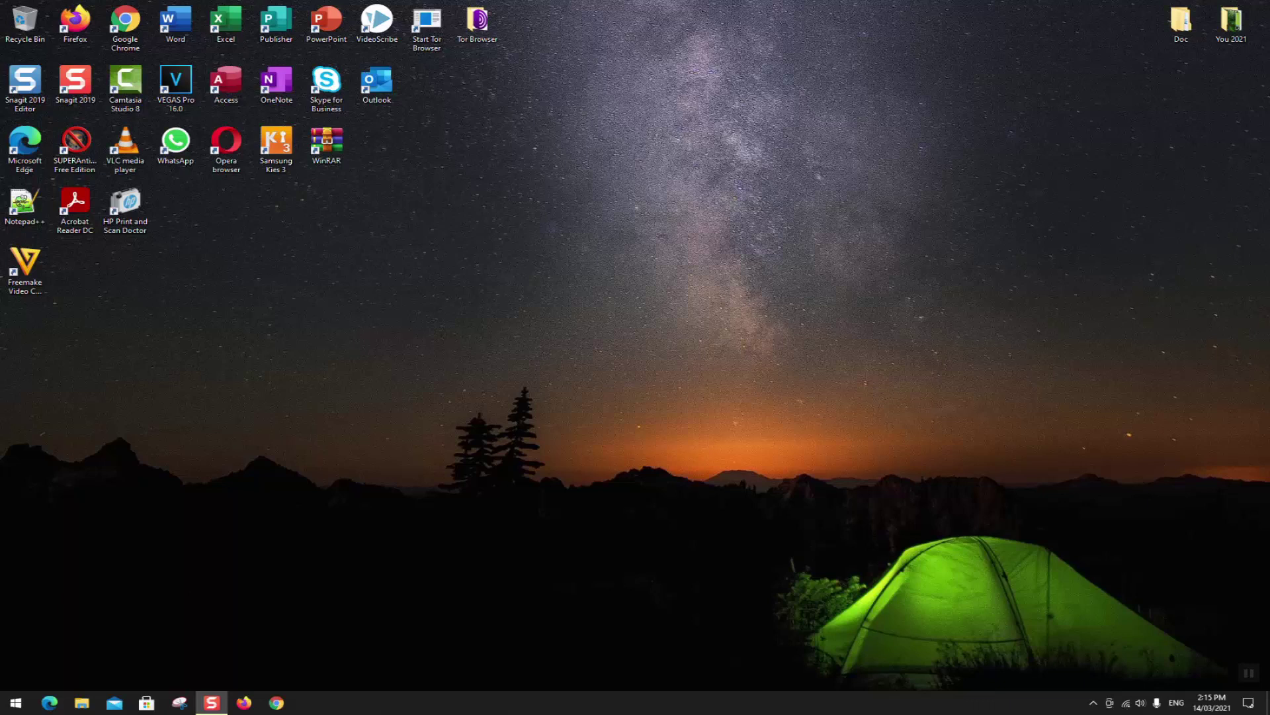
Step: Open the Start menu to reach the Camera app
key("super")
Step: Launch the Camera app, then briefly open and close Settings
left_click(84, 579)
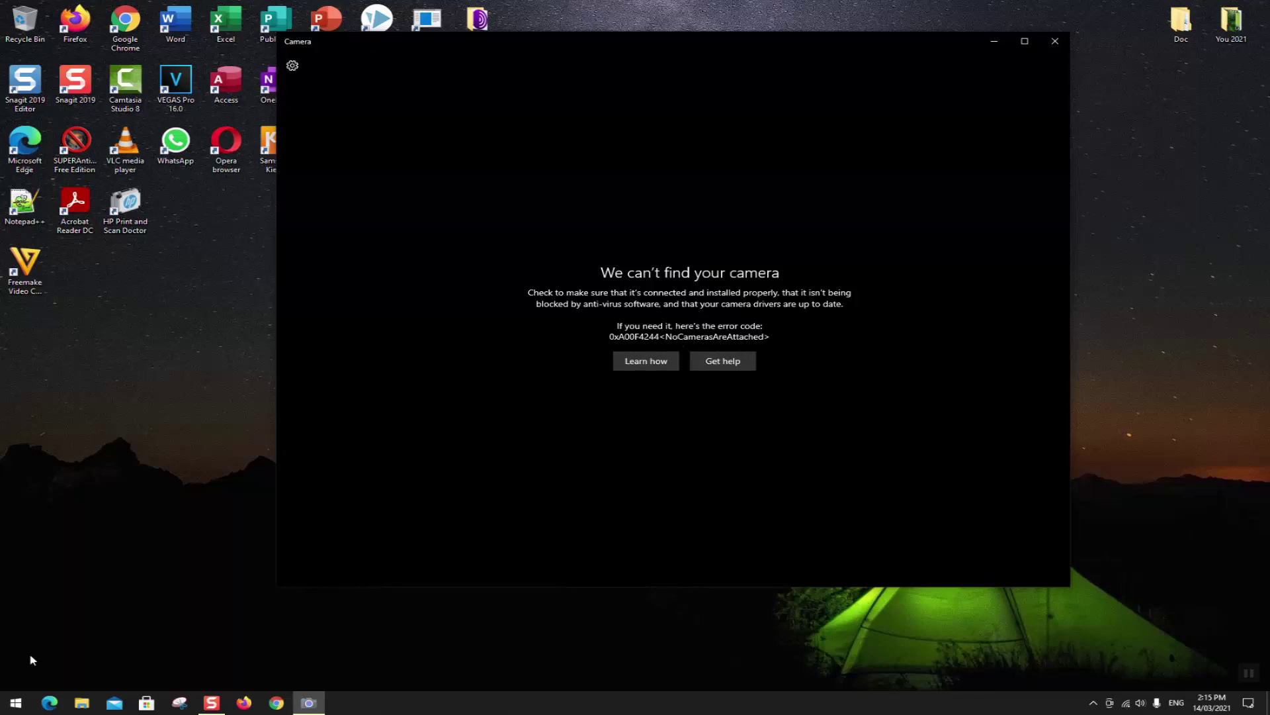
left_click(15, 703)
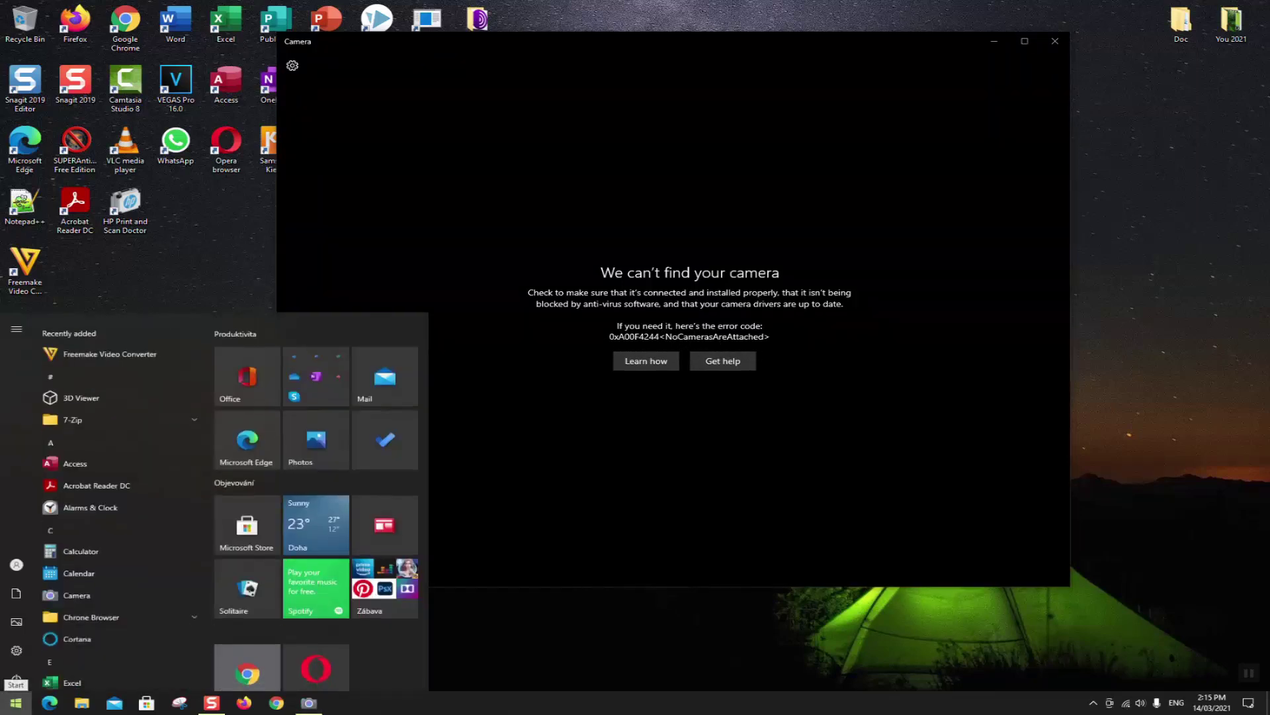
left_click(14, 650)
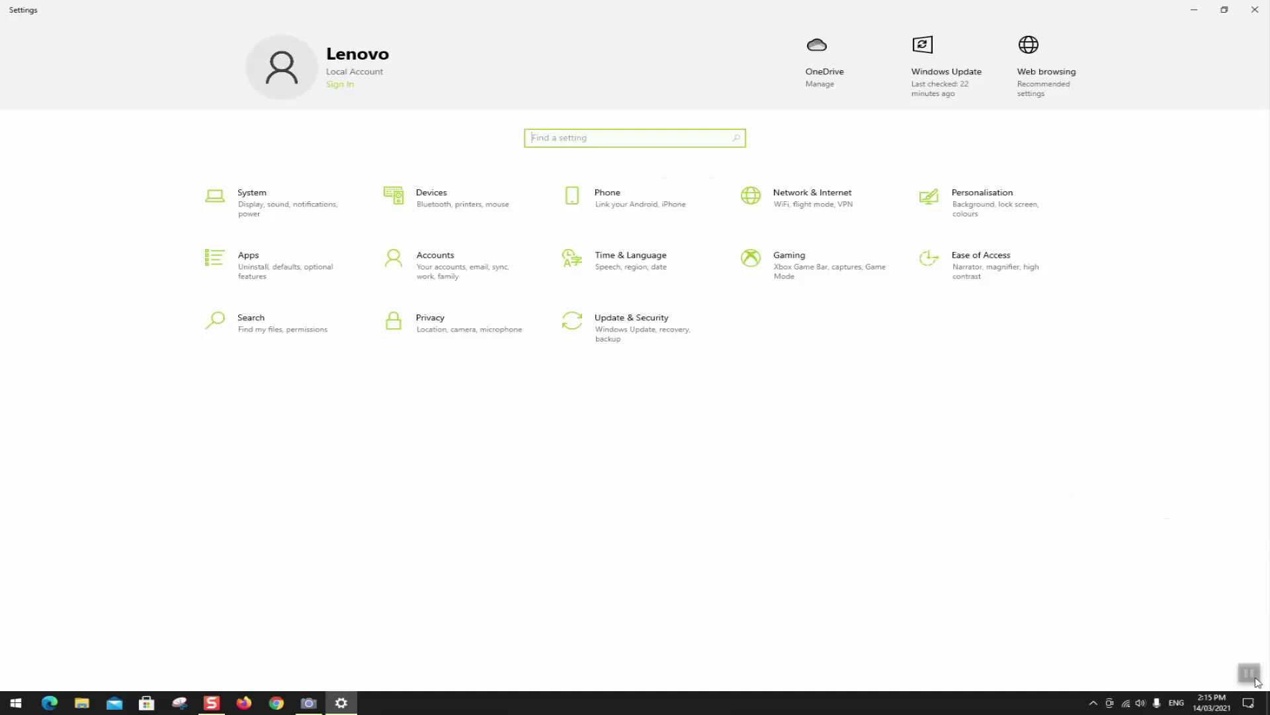
key("alt+F4")
Step: Search 'settings' from Start to open the Settings home page
left_click(14, 702)
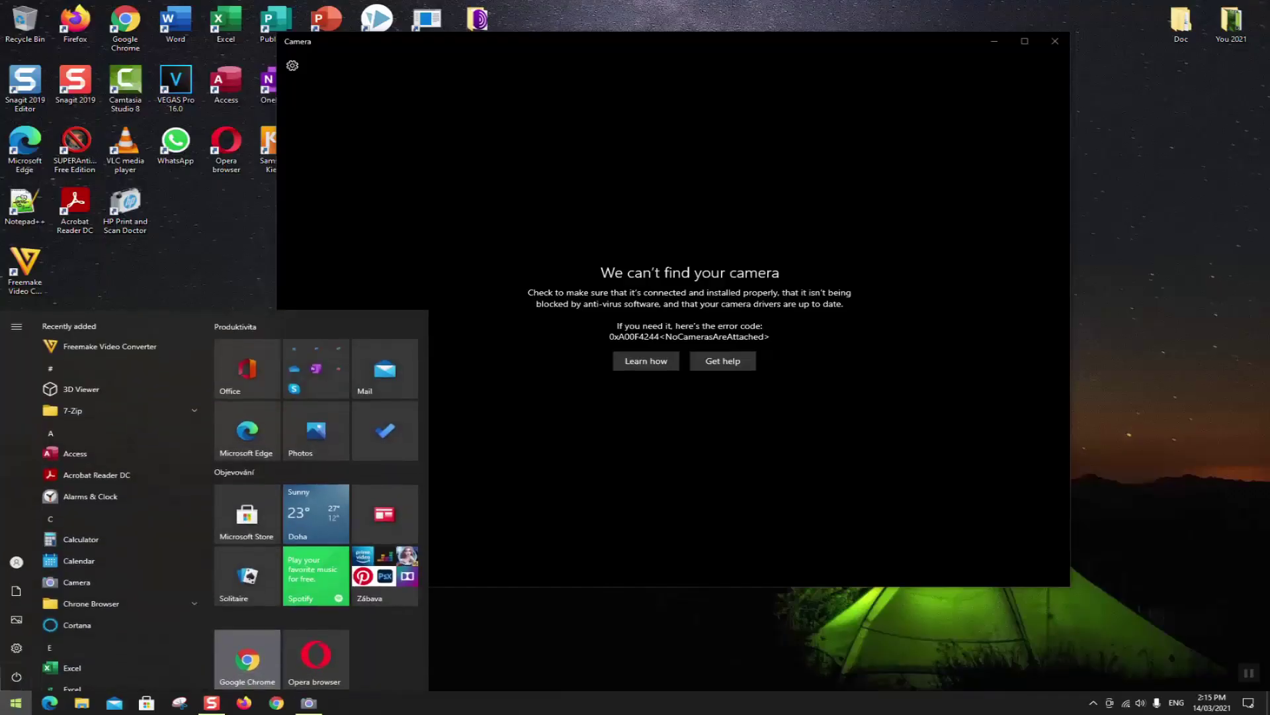
type("settings")
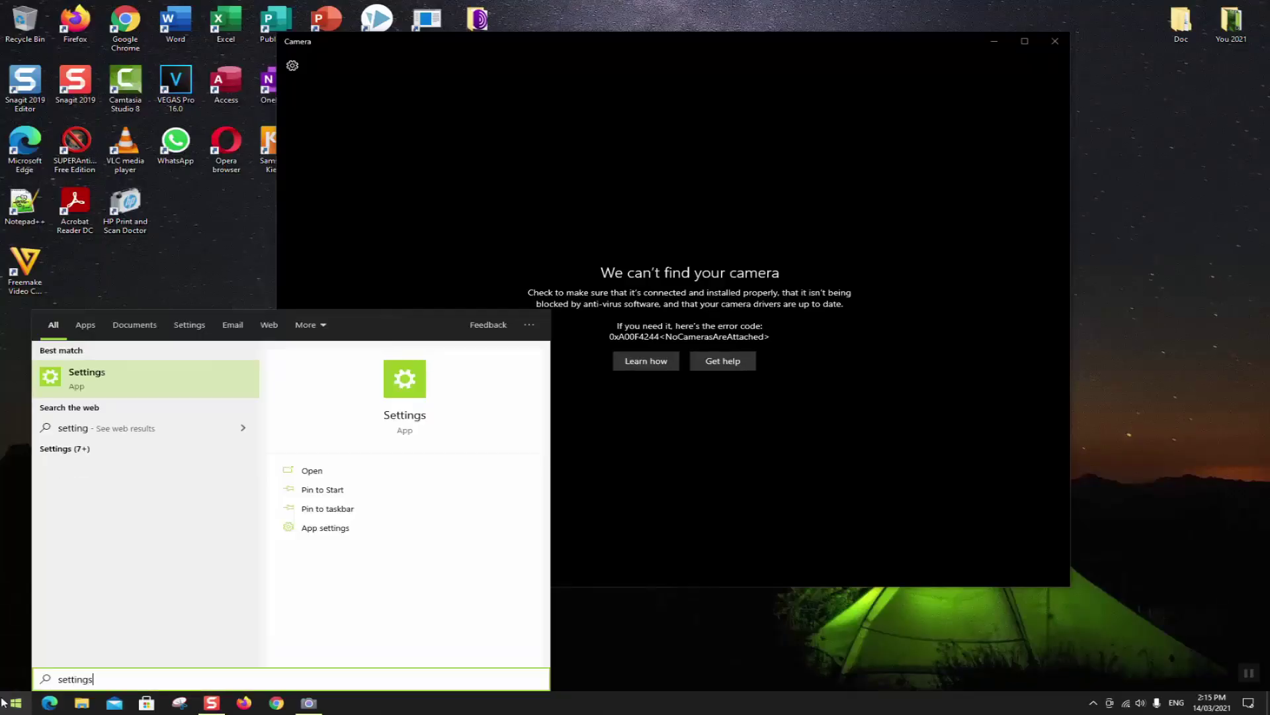
key("Return")
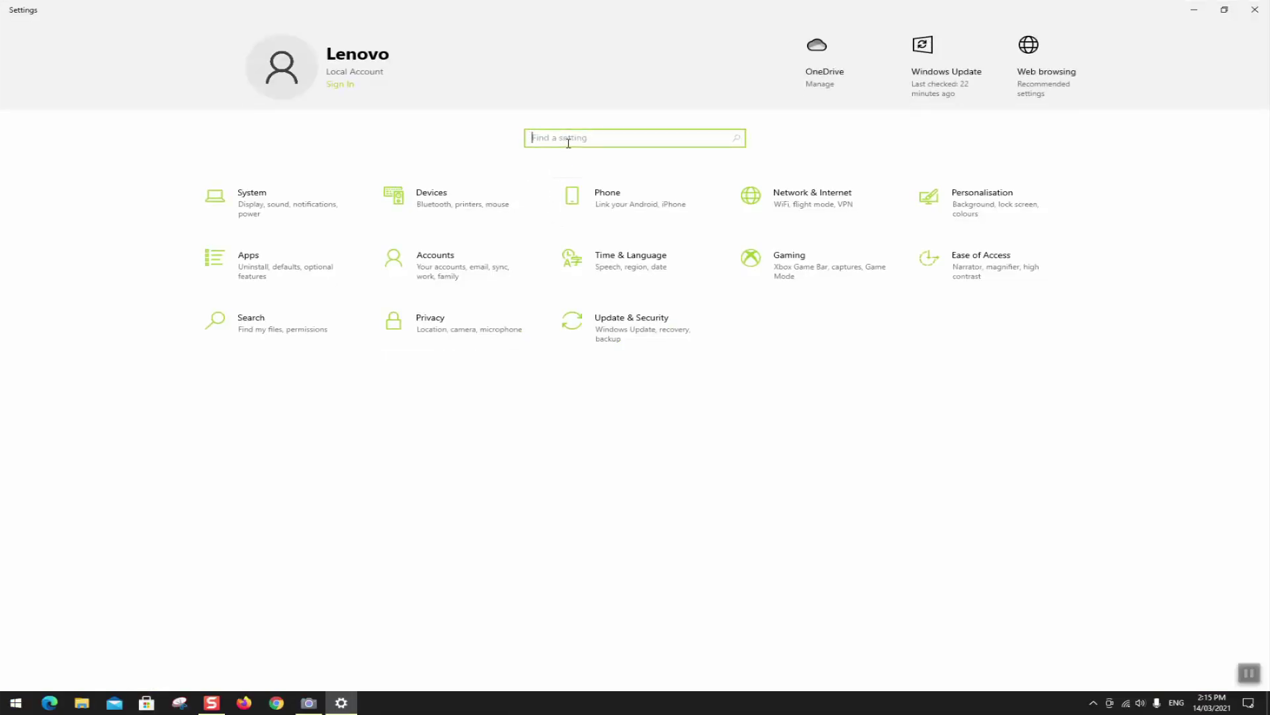
Step: Search 'camera' to reach Camera privacy settings and switch Skype's camera access off
type("came")
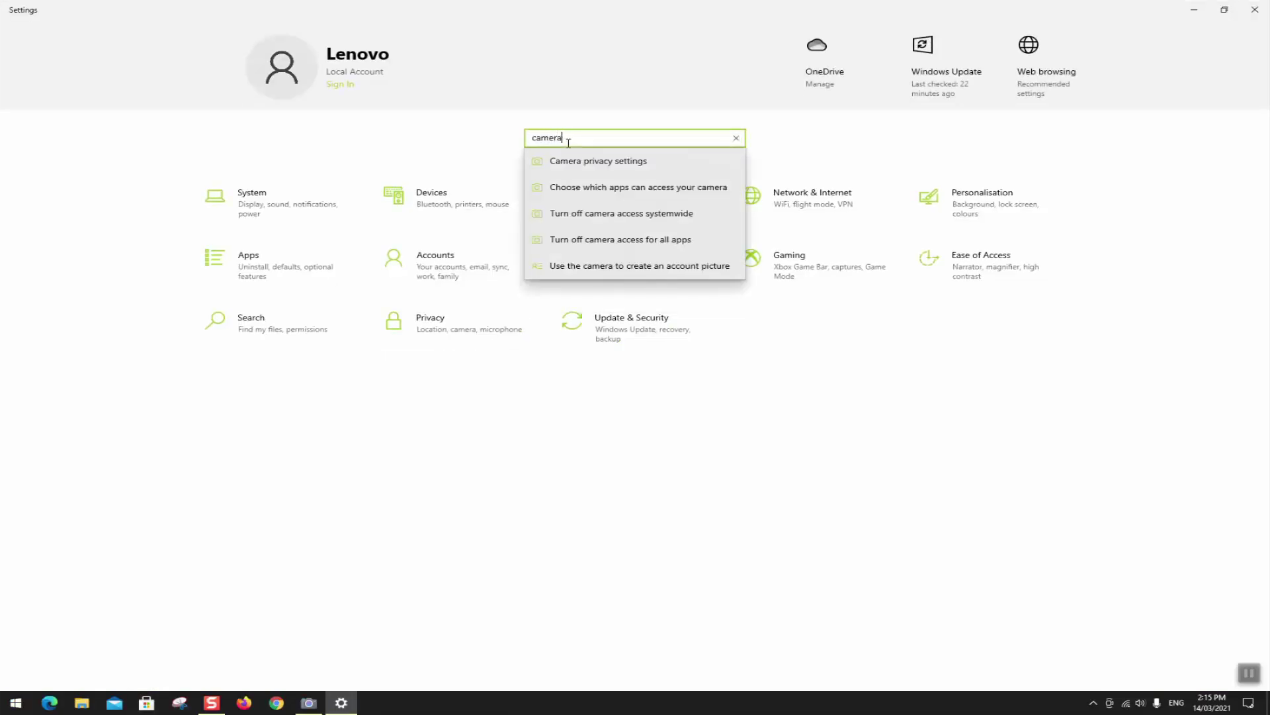
type("ra")
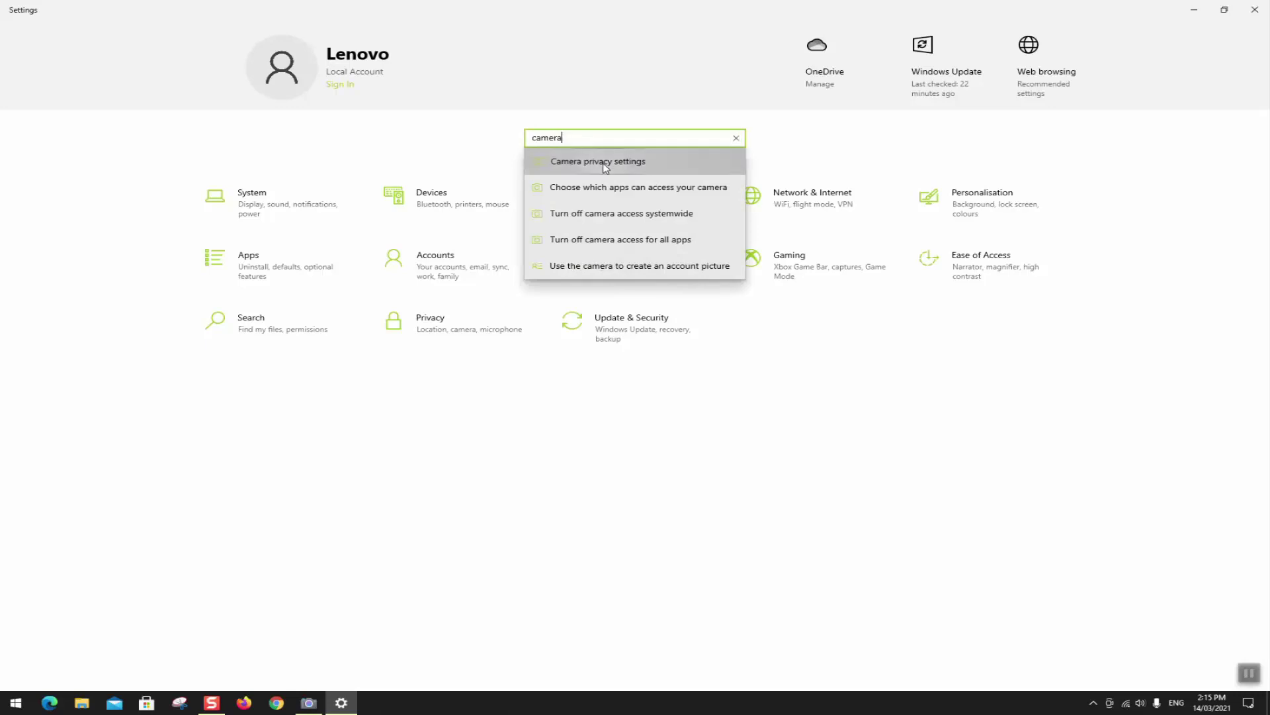
left_click(605, 167)
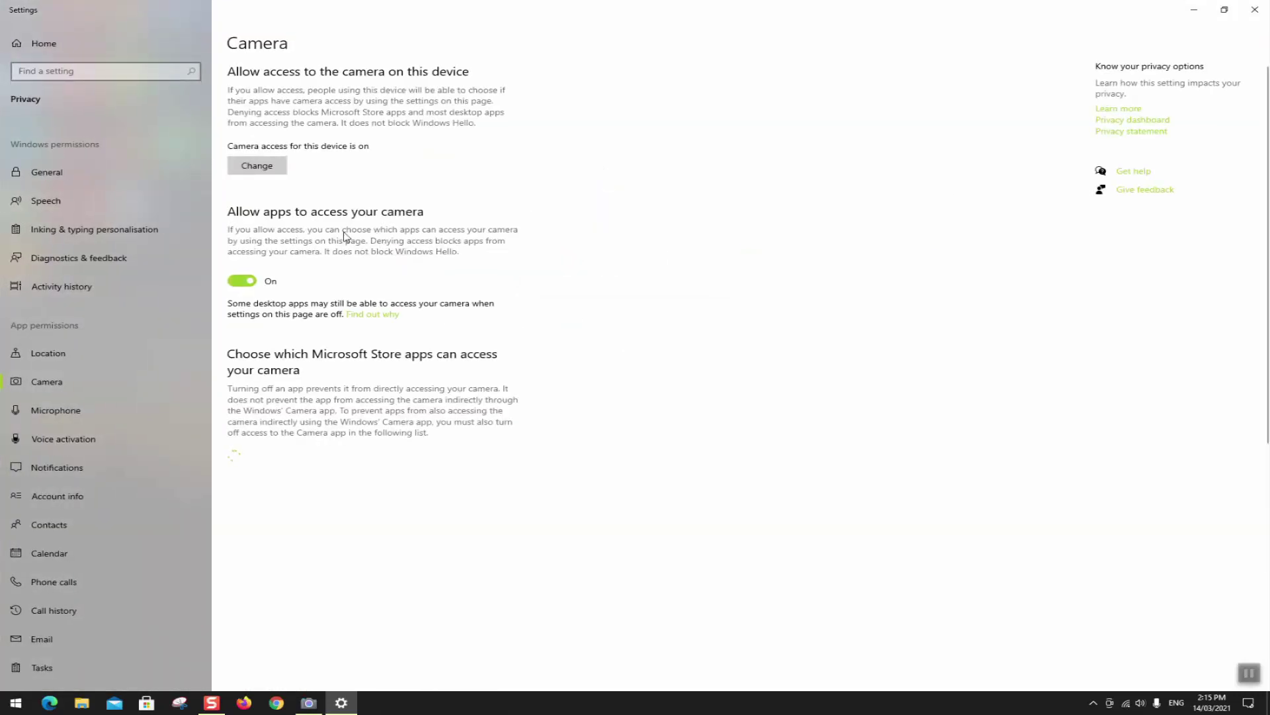
scroll(309, 222, "down", 3)
scroll(271, 215, "down", 3)
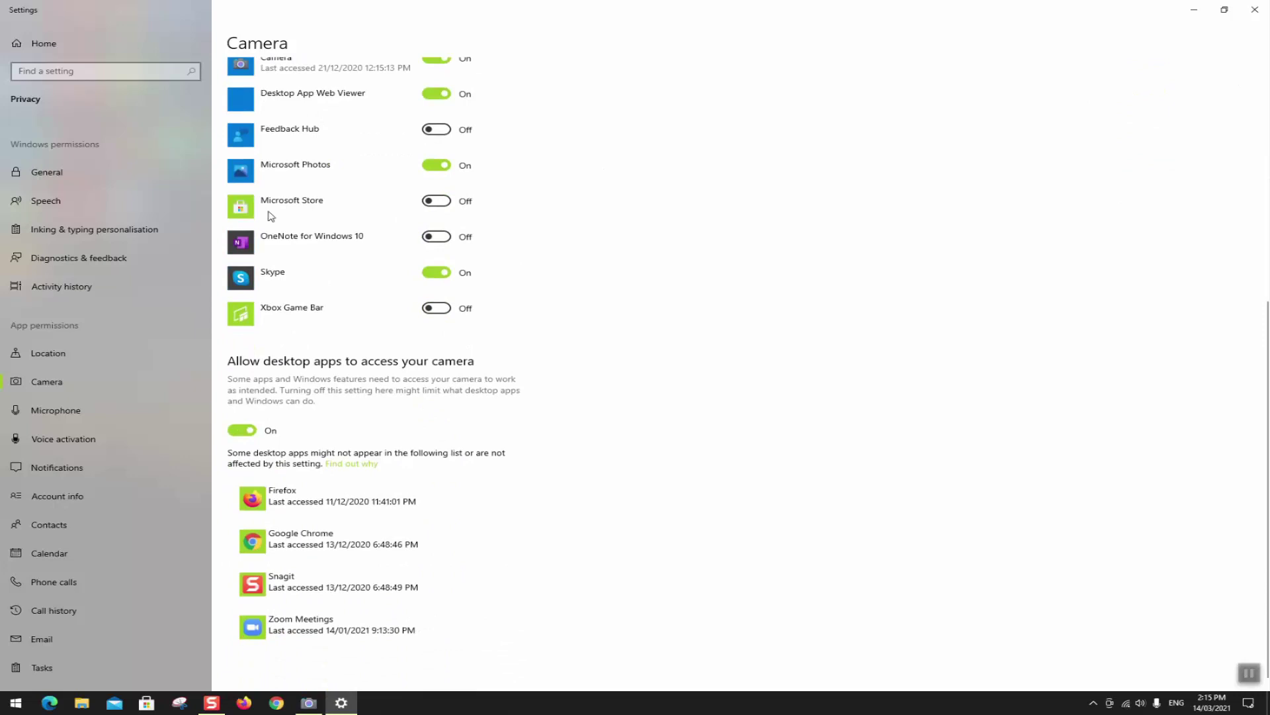
scroll(270, 218, "up", 4)
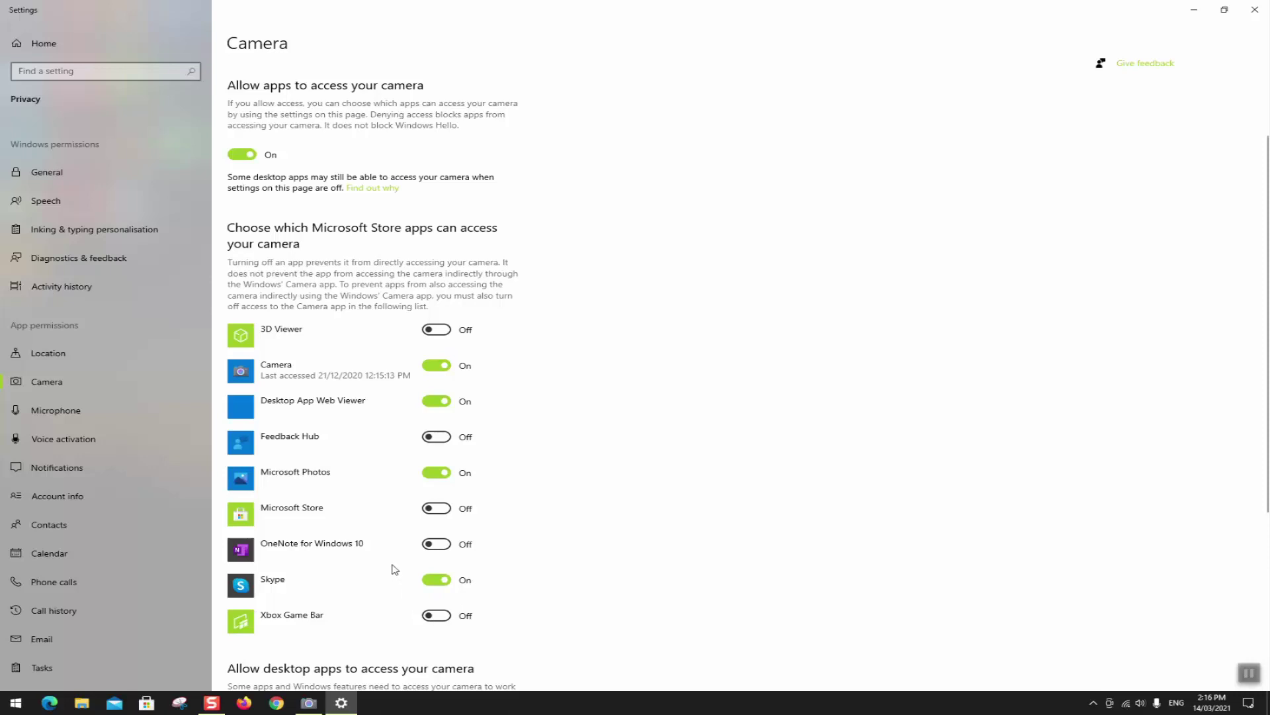
scroll(389, 562, "down", 5)
scroll(371, 552, "up", 3)
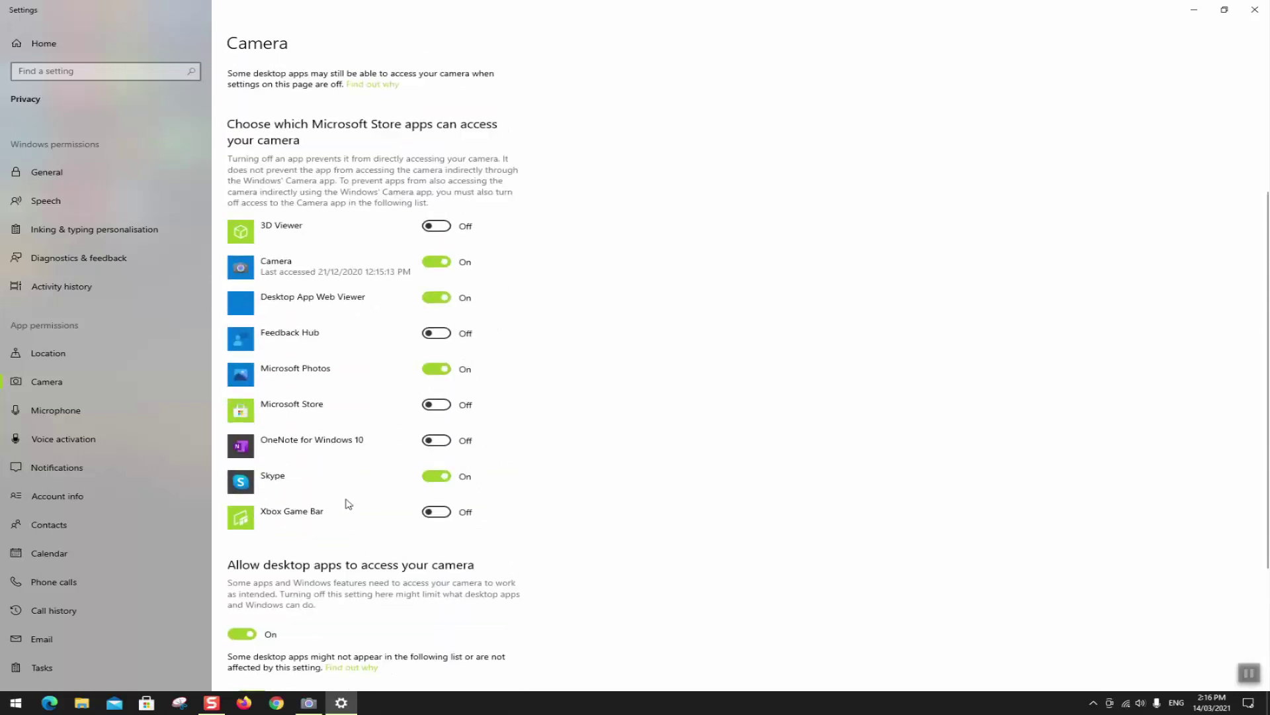
left_click(442, 477)
Step: Turn Skype's camera access back on
left_click(445, 477)
scroll(450, 483, "down", 3)
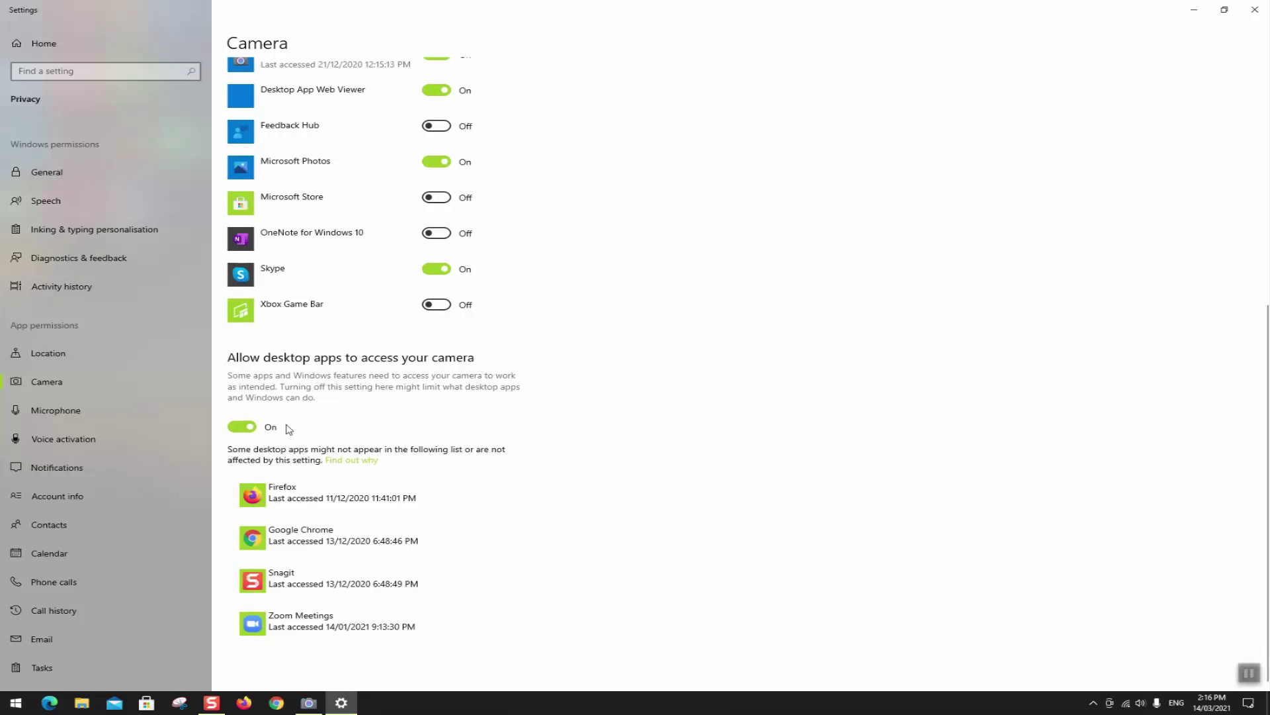
scroll(289, 430, "up", 6)
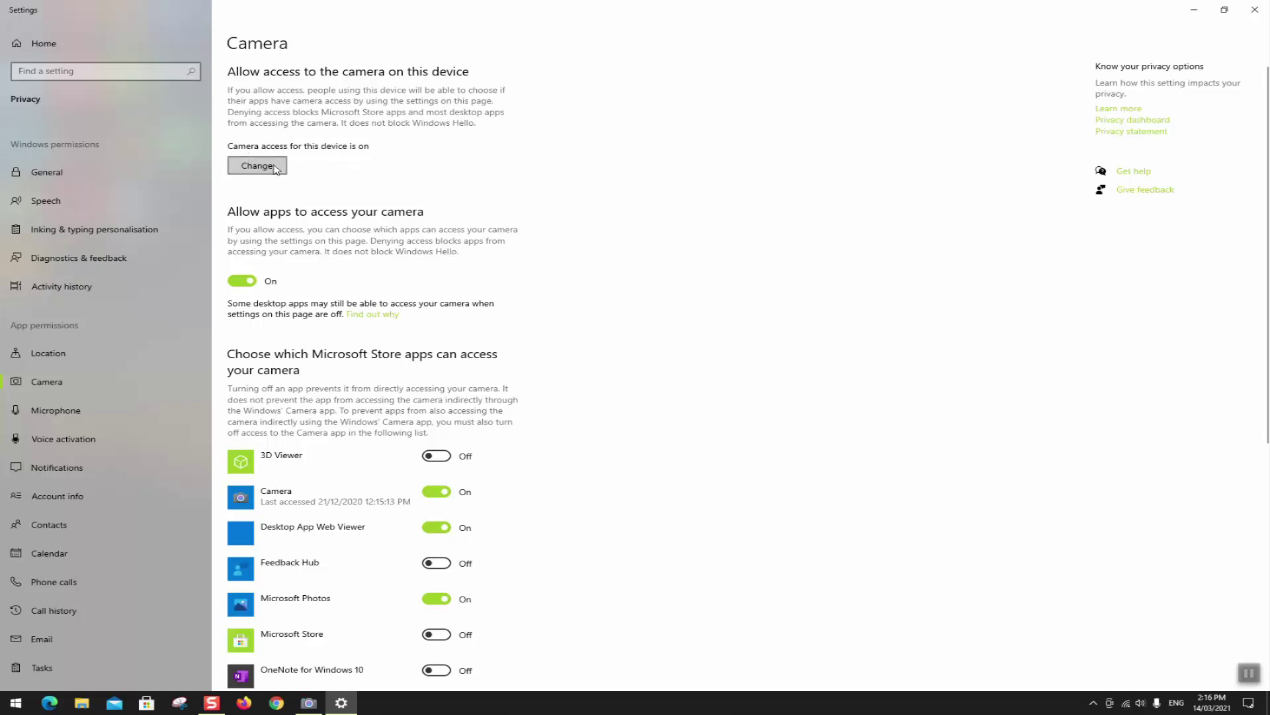
Step: Confirm camera access for this device is on, then close Settings
left_click(275, 168)
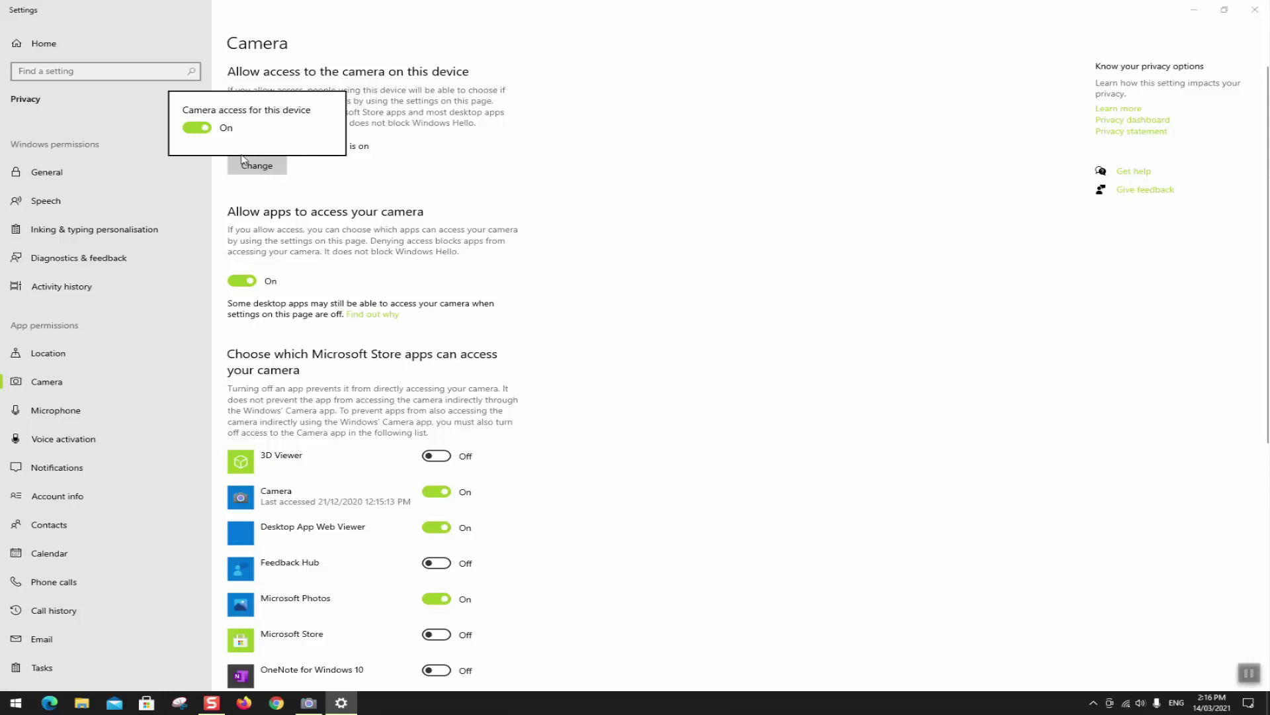
left_click(369, 198)
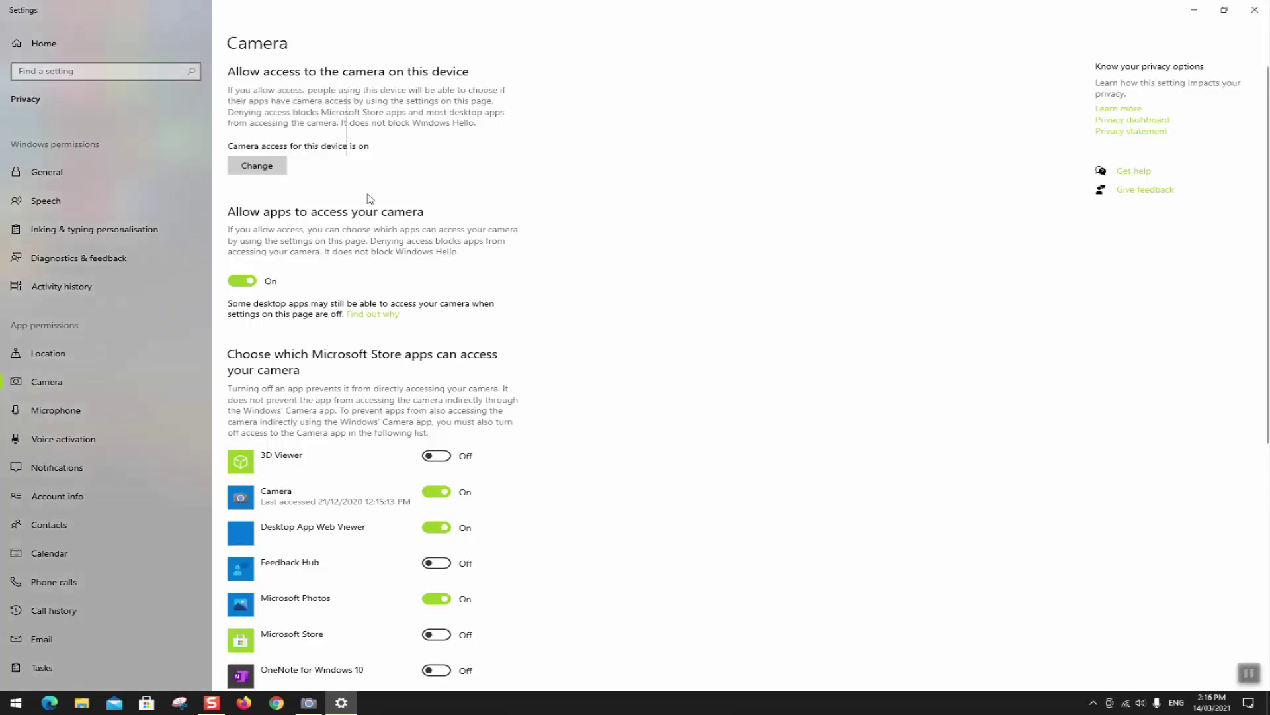
left_click(1256, 10)
left_click(16, 703)
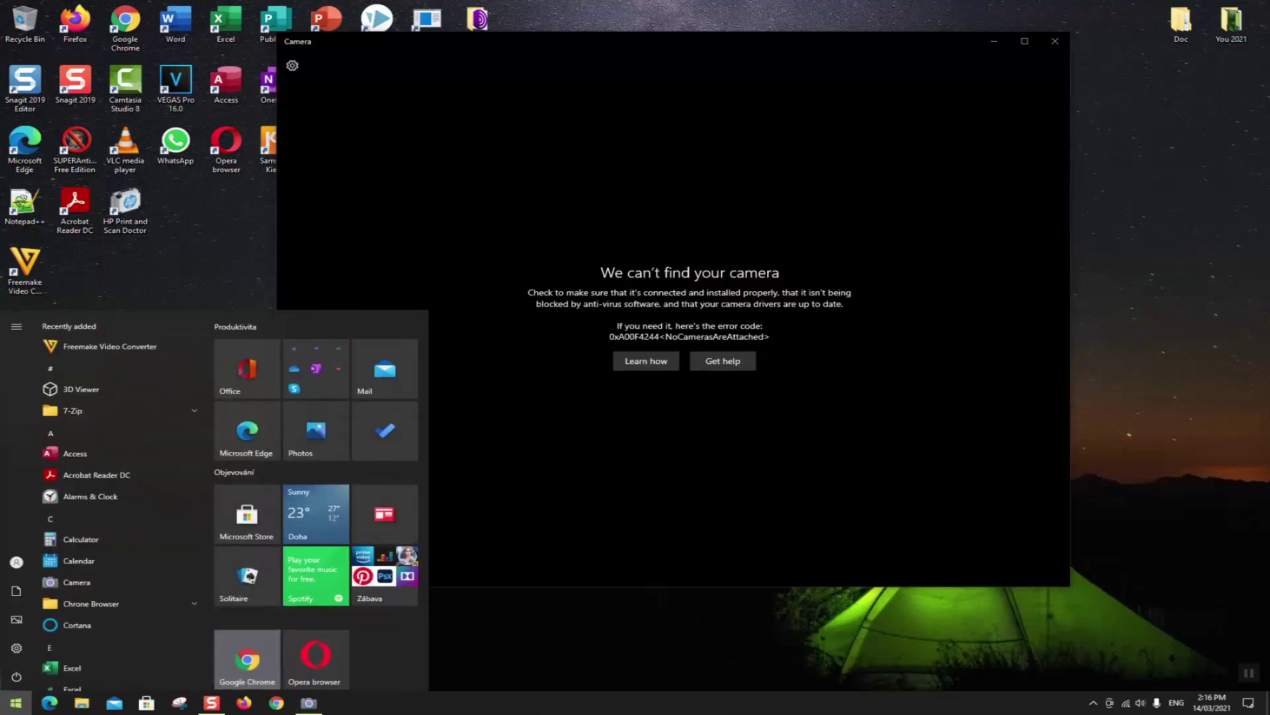
Step: Check Device Manager's Imaging devices, finding only the Kyocera ECOSYS M2040dn WIA Driver, then close it
type("device manage")
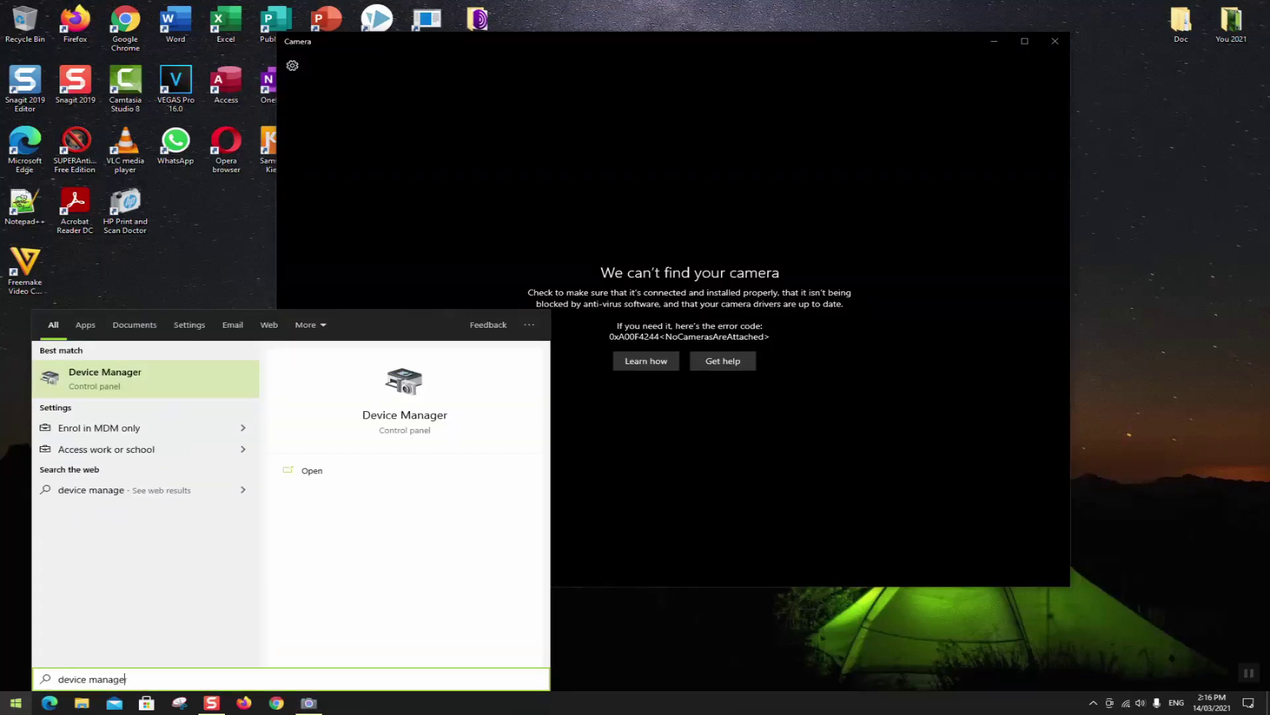
type("r")
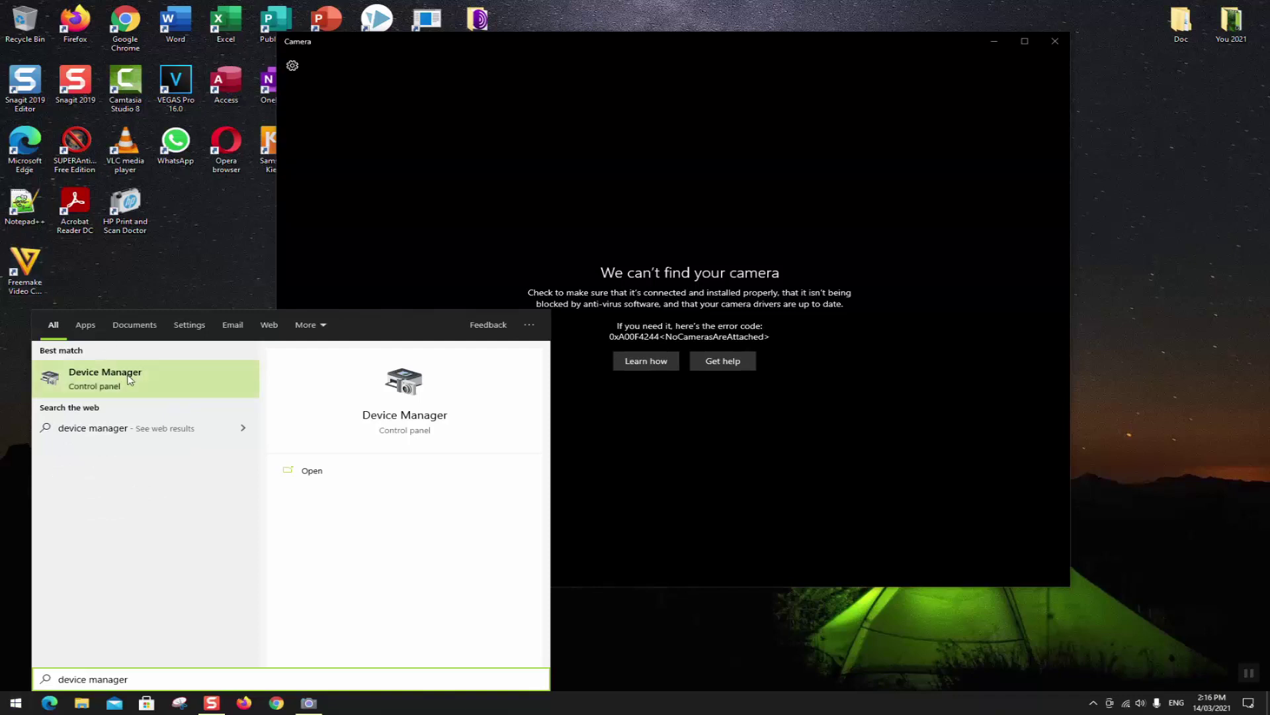
left_click(130, 379)
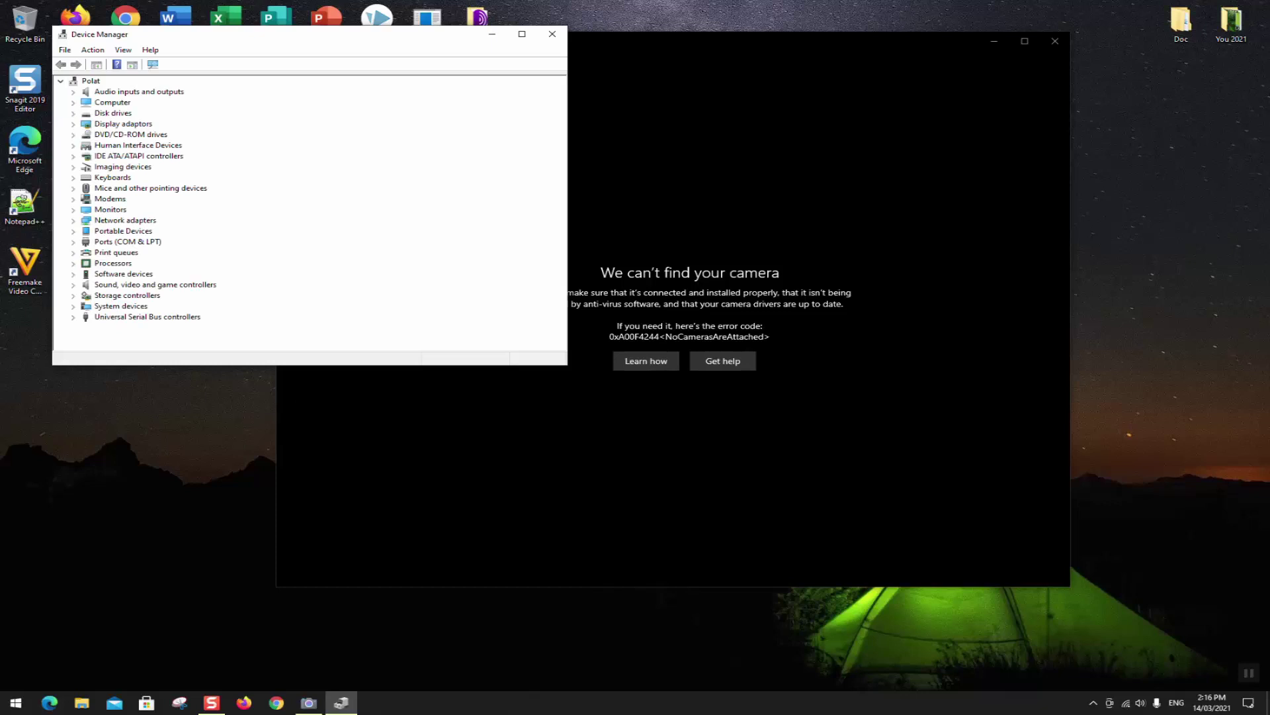
left_click_drag(567, 364, 626, 451)
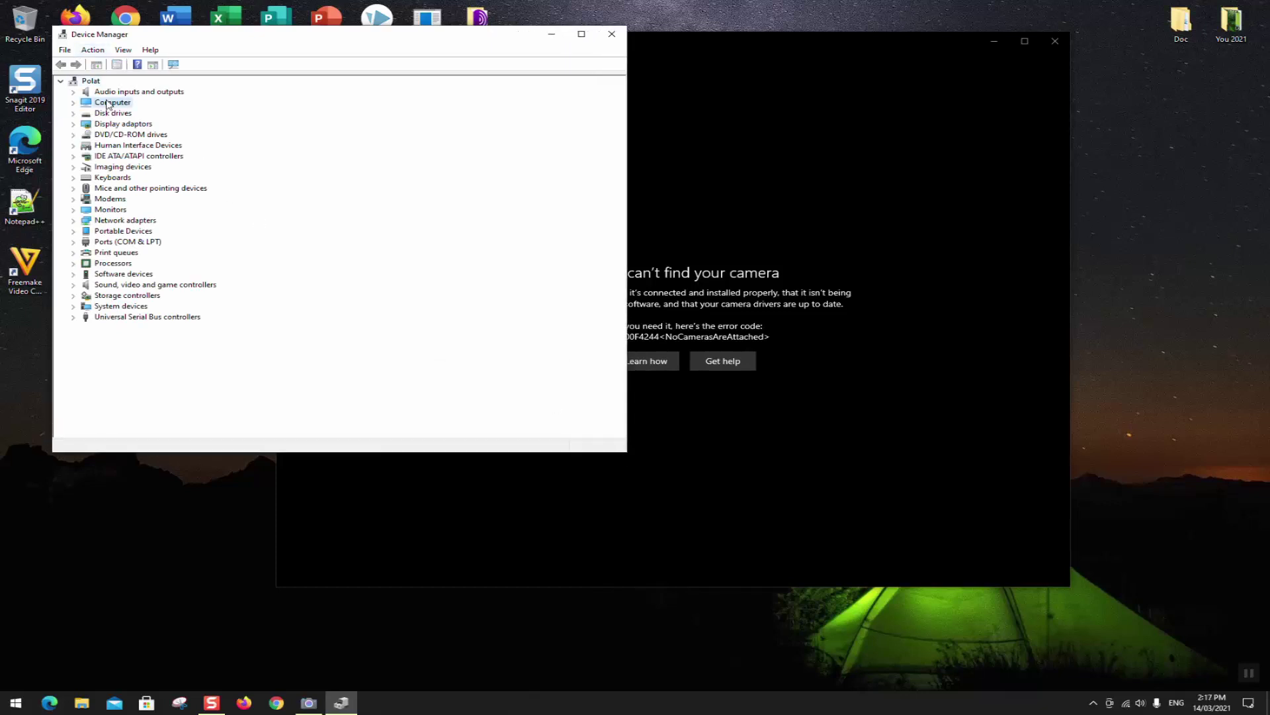
left_click(74, 168)
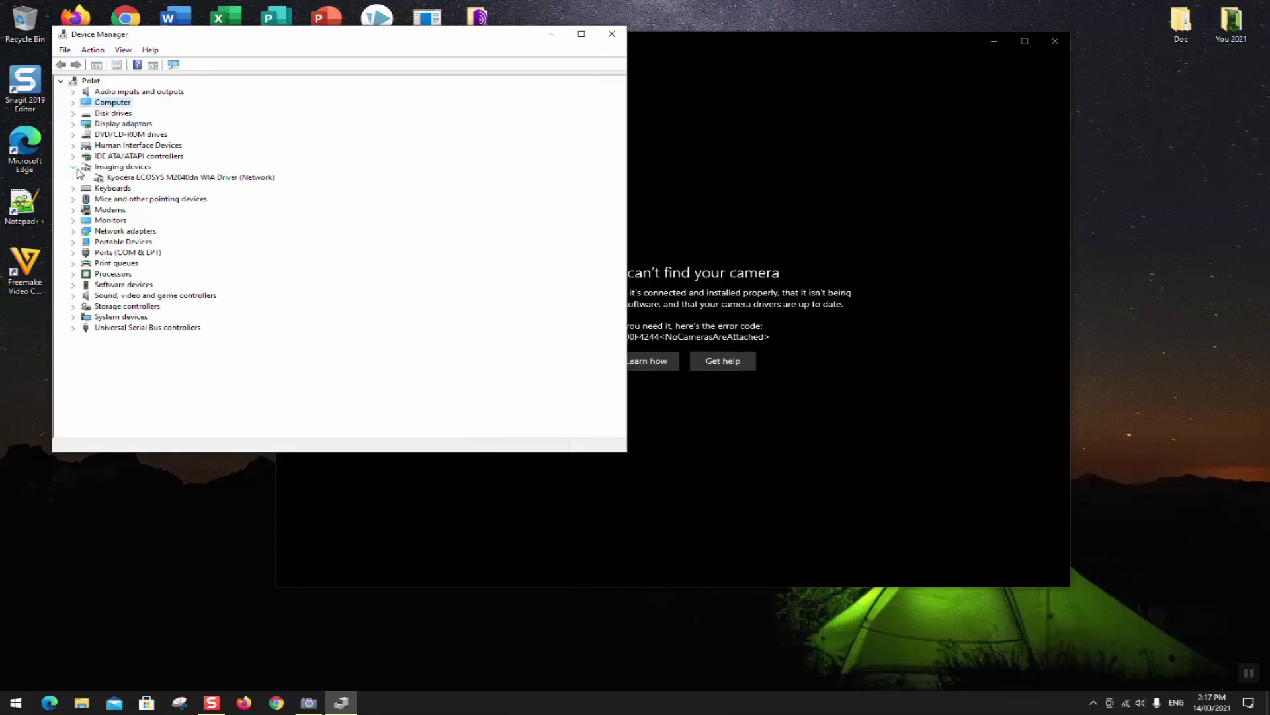
left_click(137, 181)
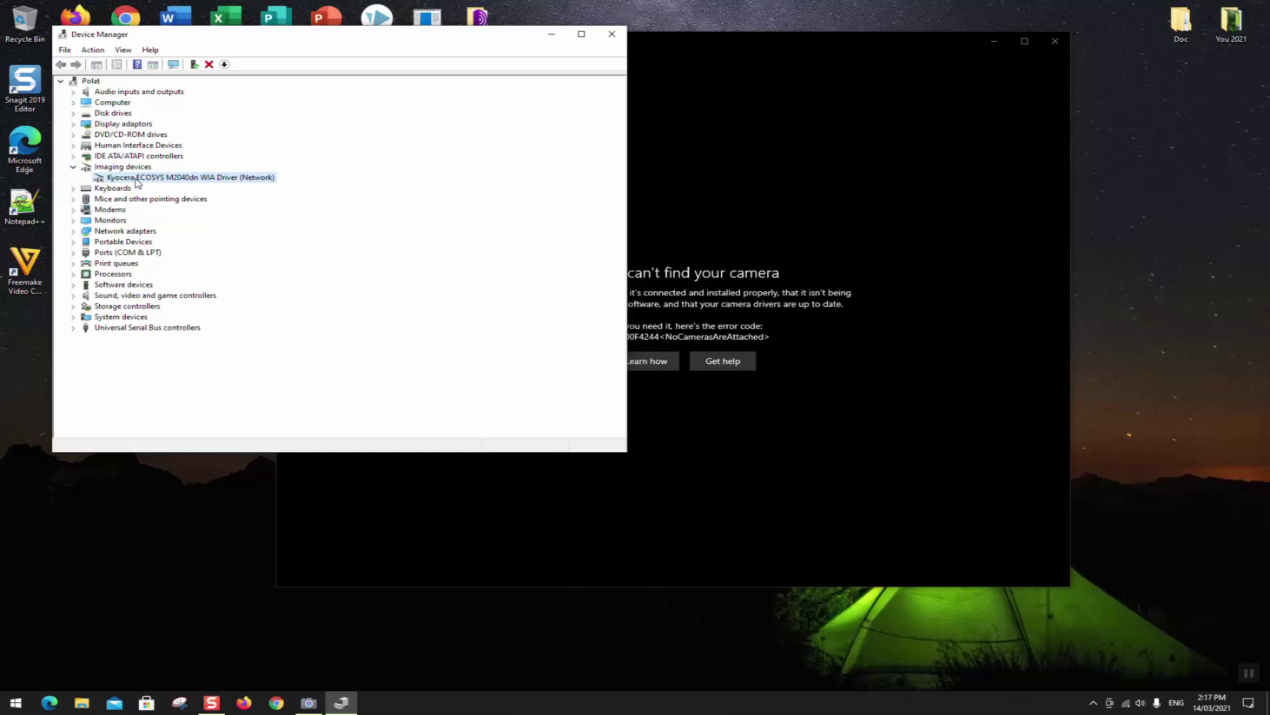
left_click(612, 34)
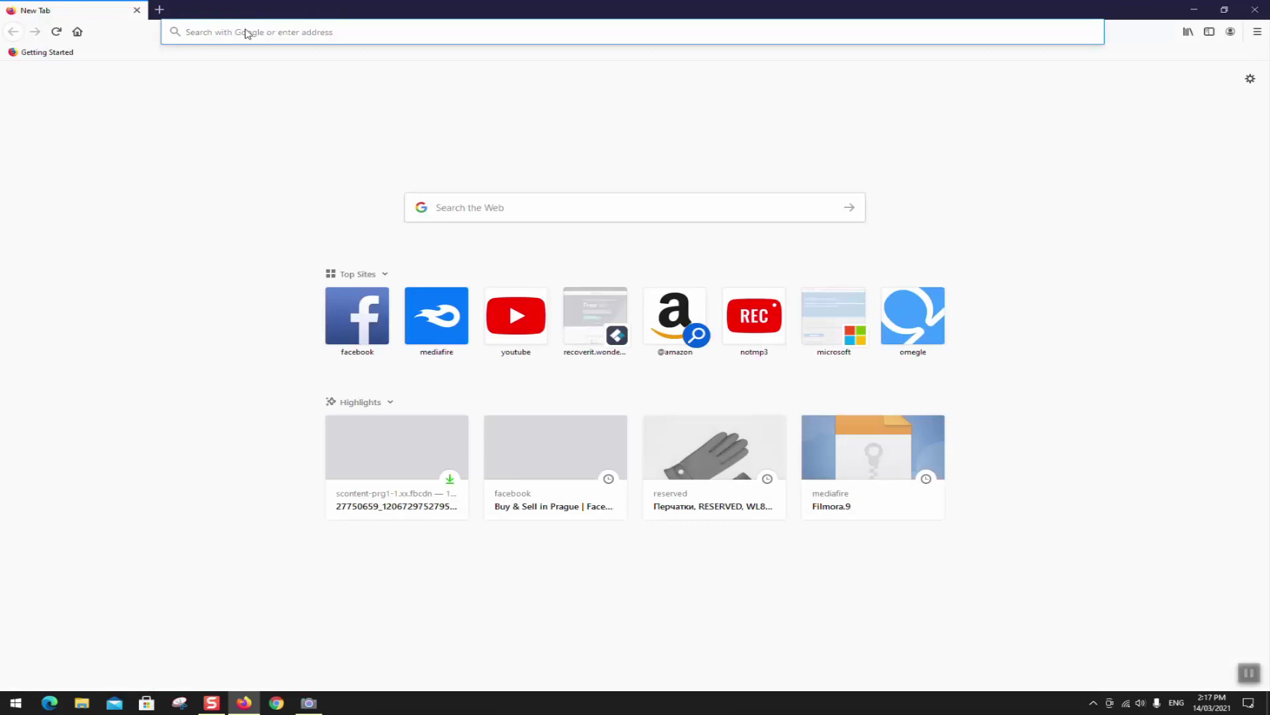
Step: Dismiss Firefox's default-browser prompt and search 'Lenovo T460s camera drivers download'
key("Tab")
key("Return")
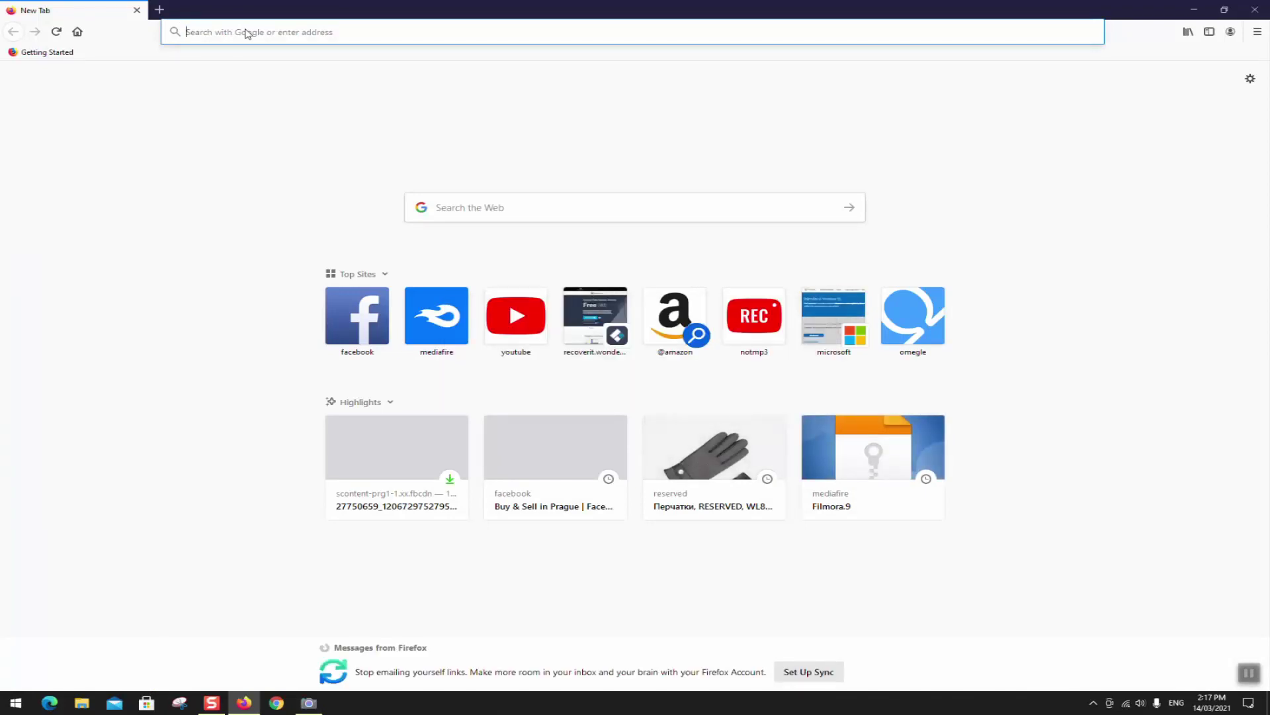
type("Lenovo T460")
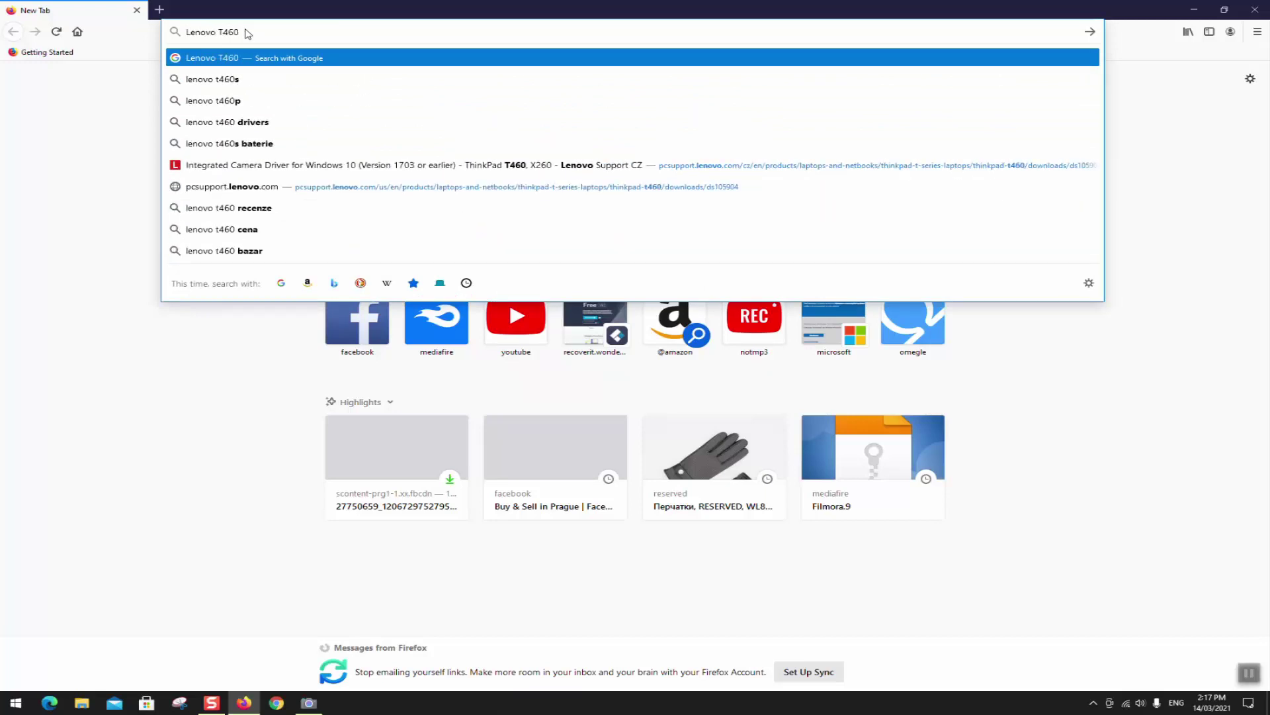
type("s c")
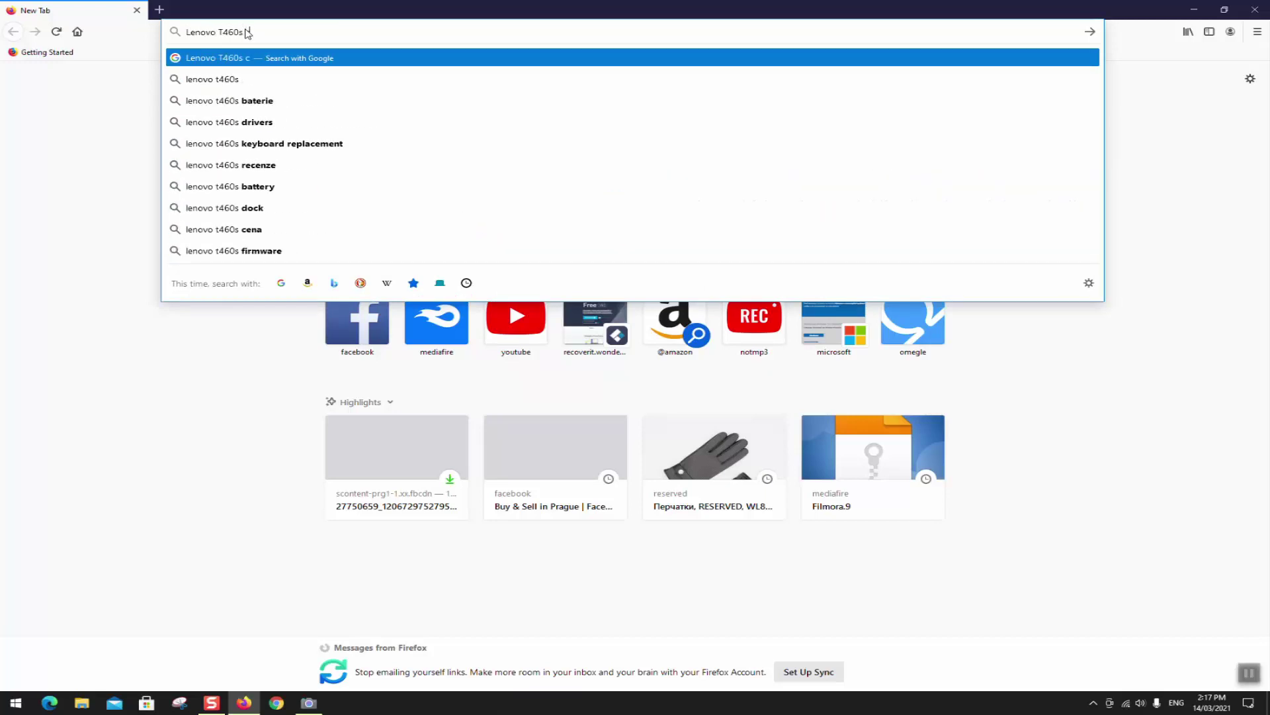
type("amera drivers")
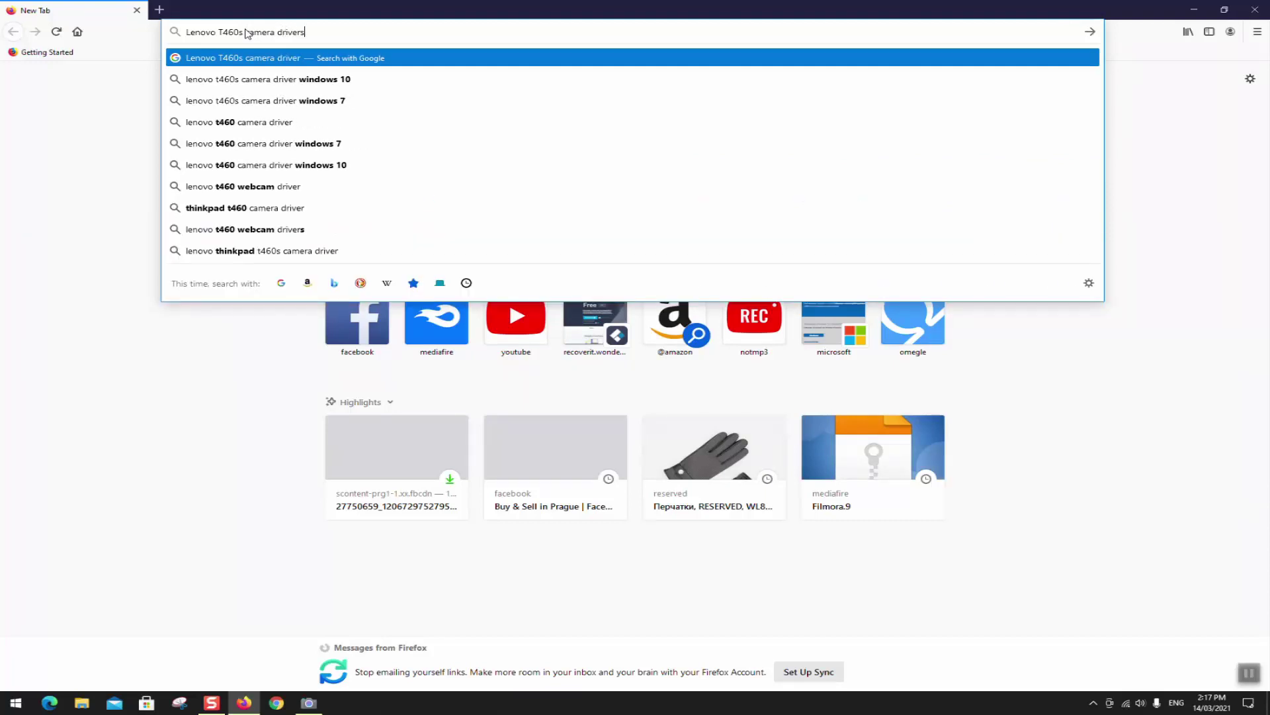
type(" download")
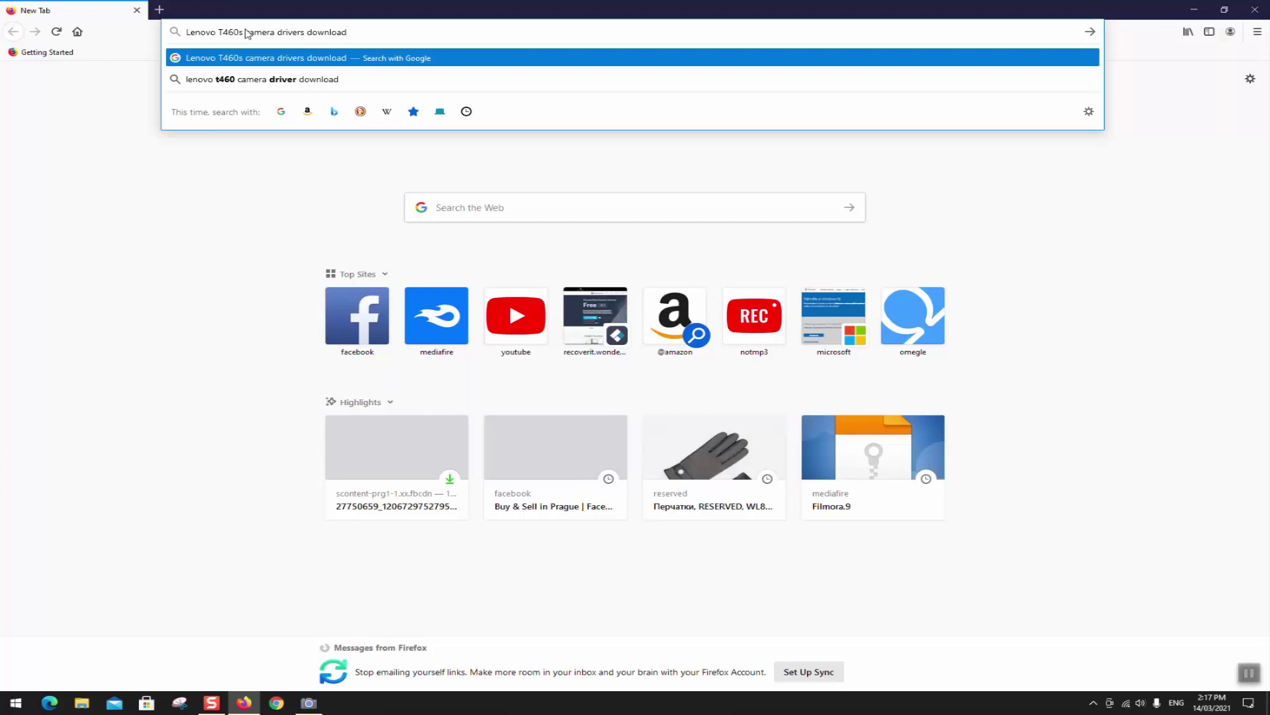
key("Return")
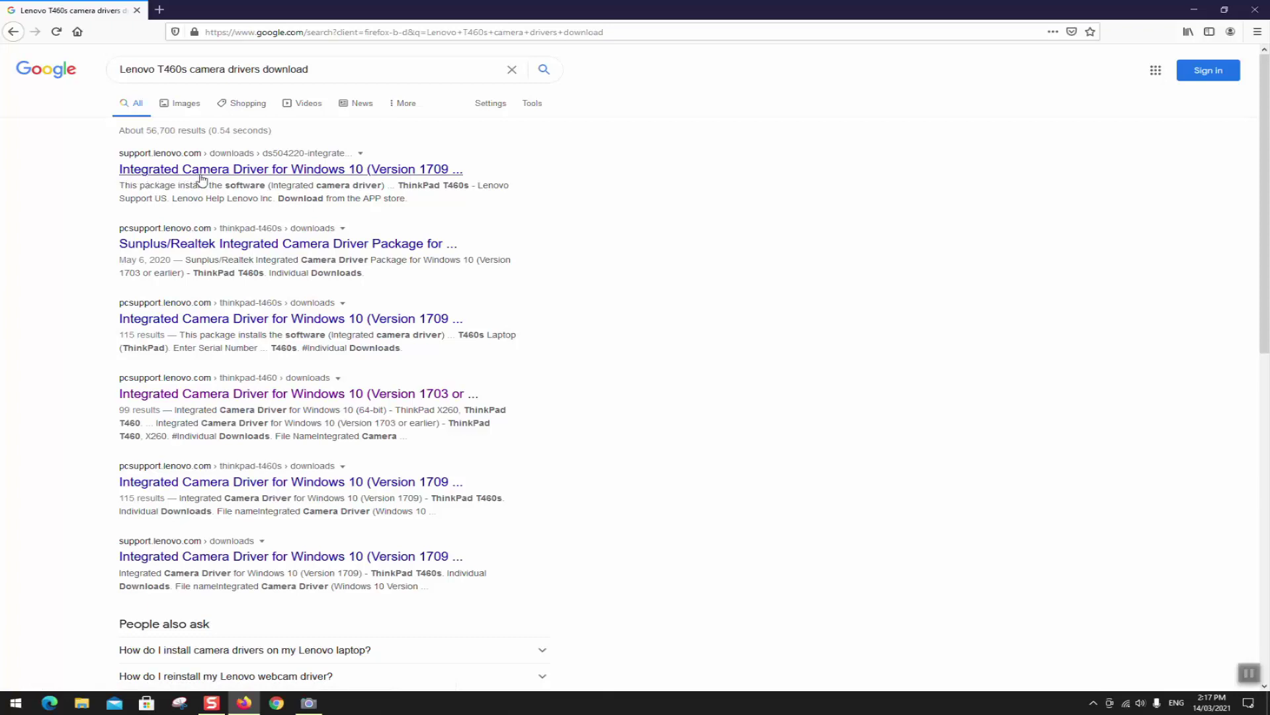
Step: Open Lenovo's ThinkPad T460s Integrated Camera Driver page and request the n1ccq01w.exe download
left_click(322, 173)
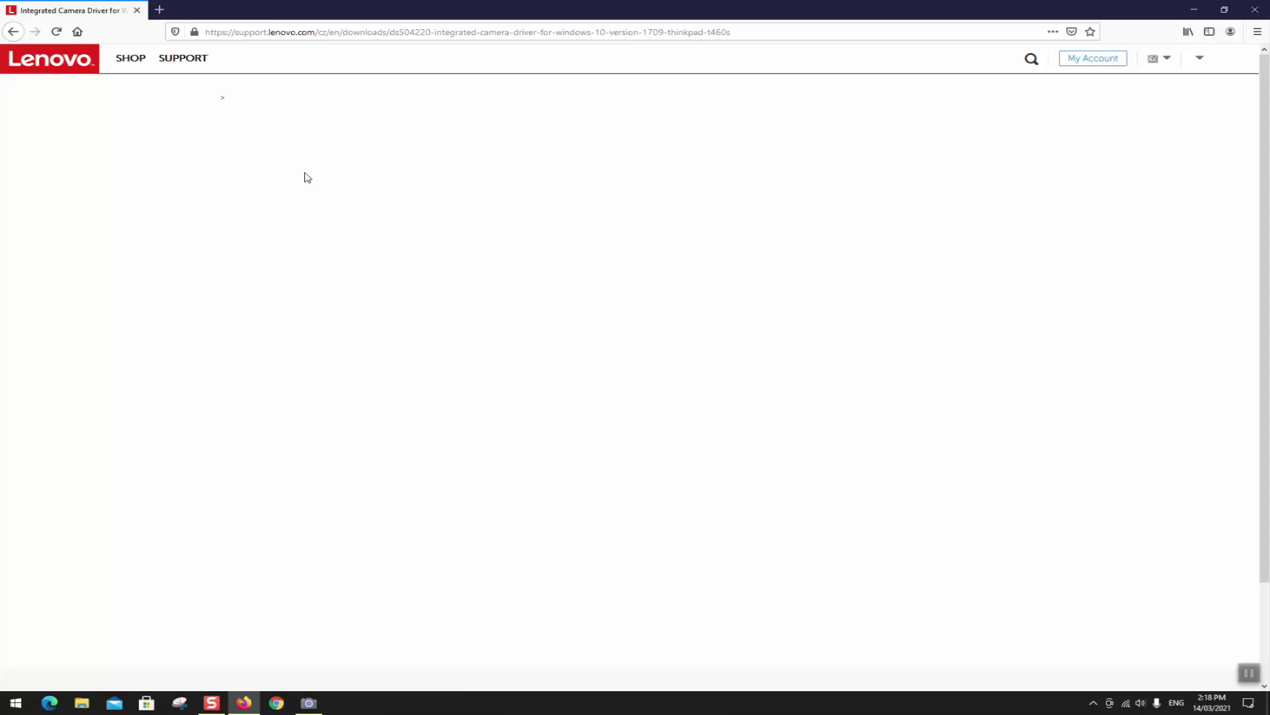
left_click(57, 33)
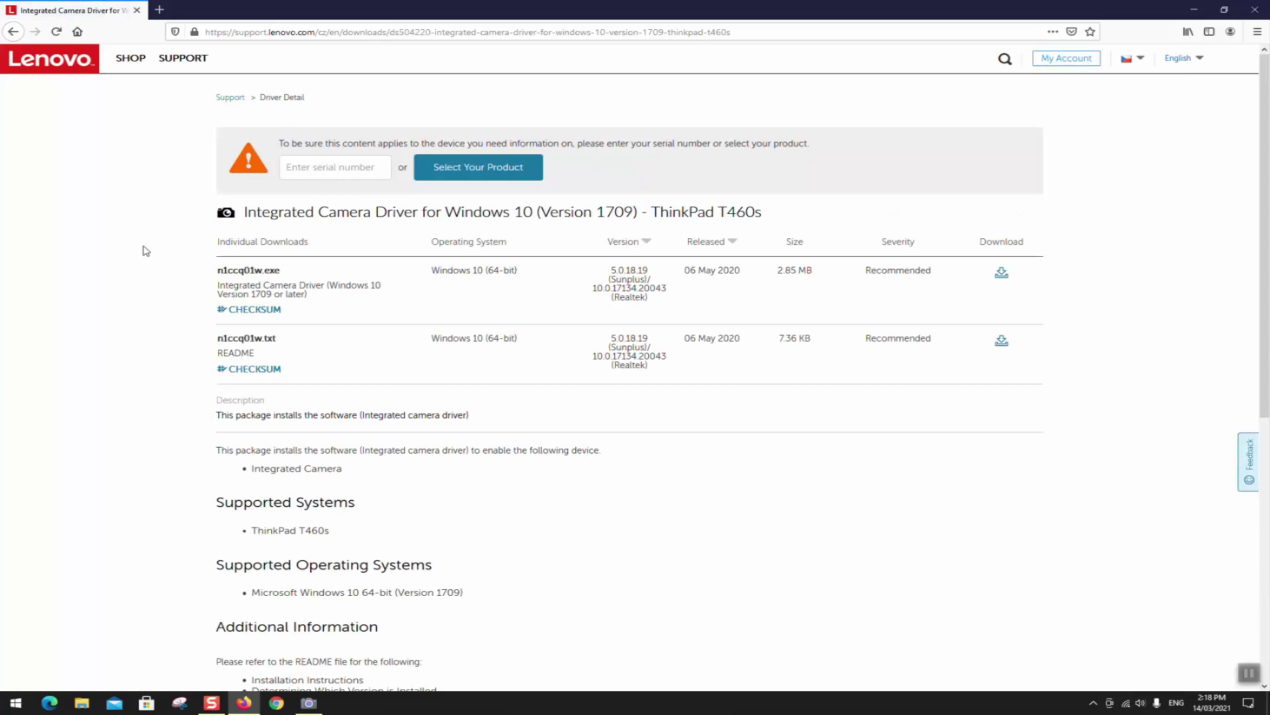
triple_click(256, 213)
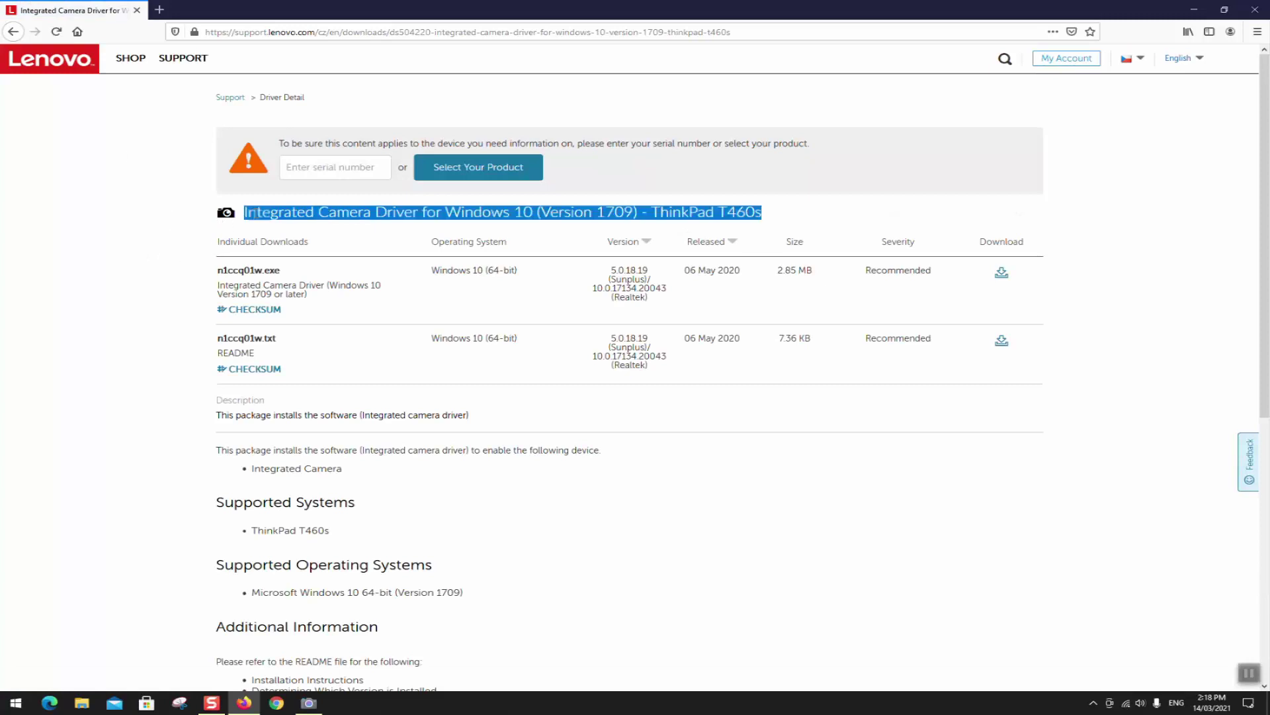
left_click(257, 213)
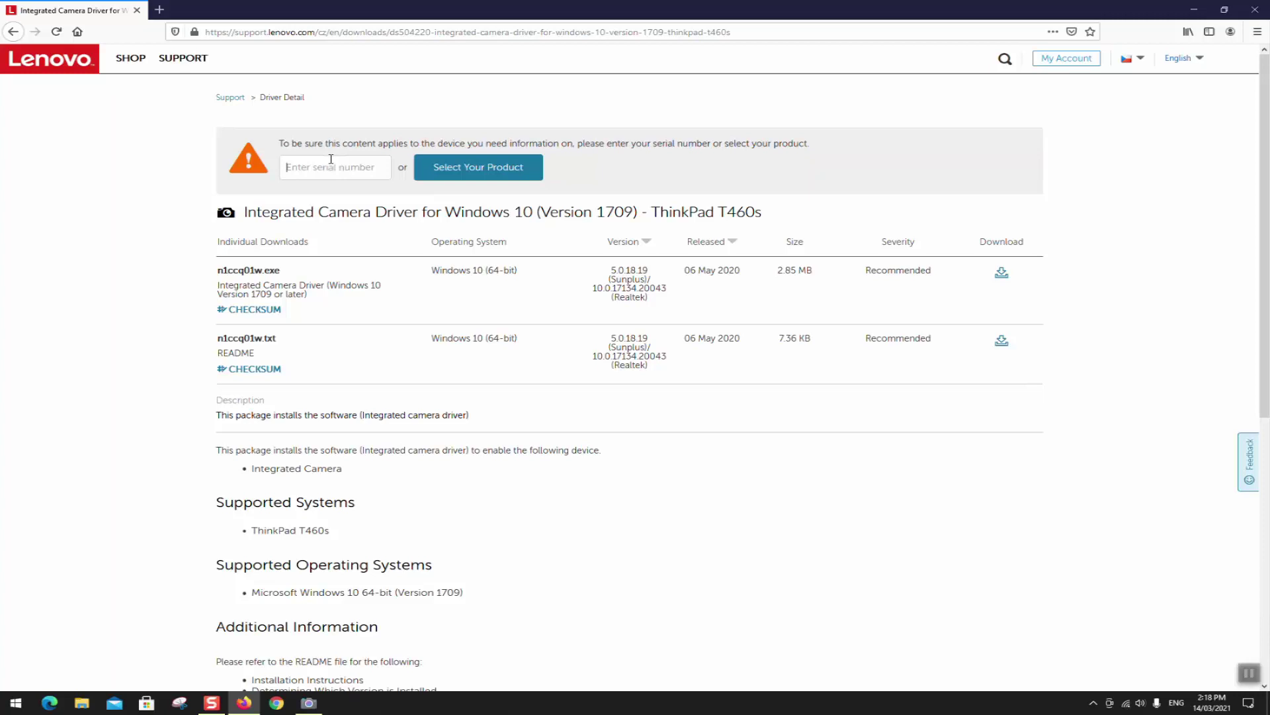
left_click_drag(264, 271, 280, 271)
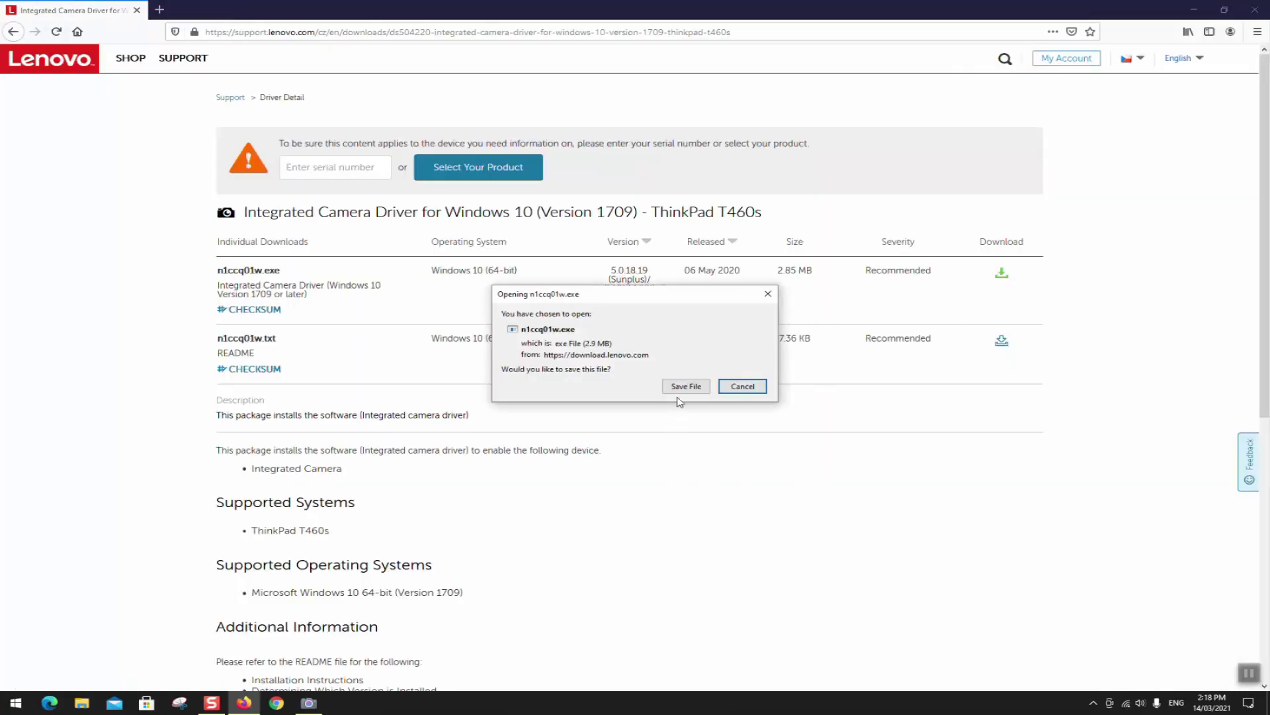
Step: Save n1ccq01w.exe and launch it from Firefox's downloads list
left_click(682, 389)
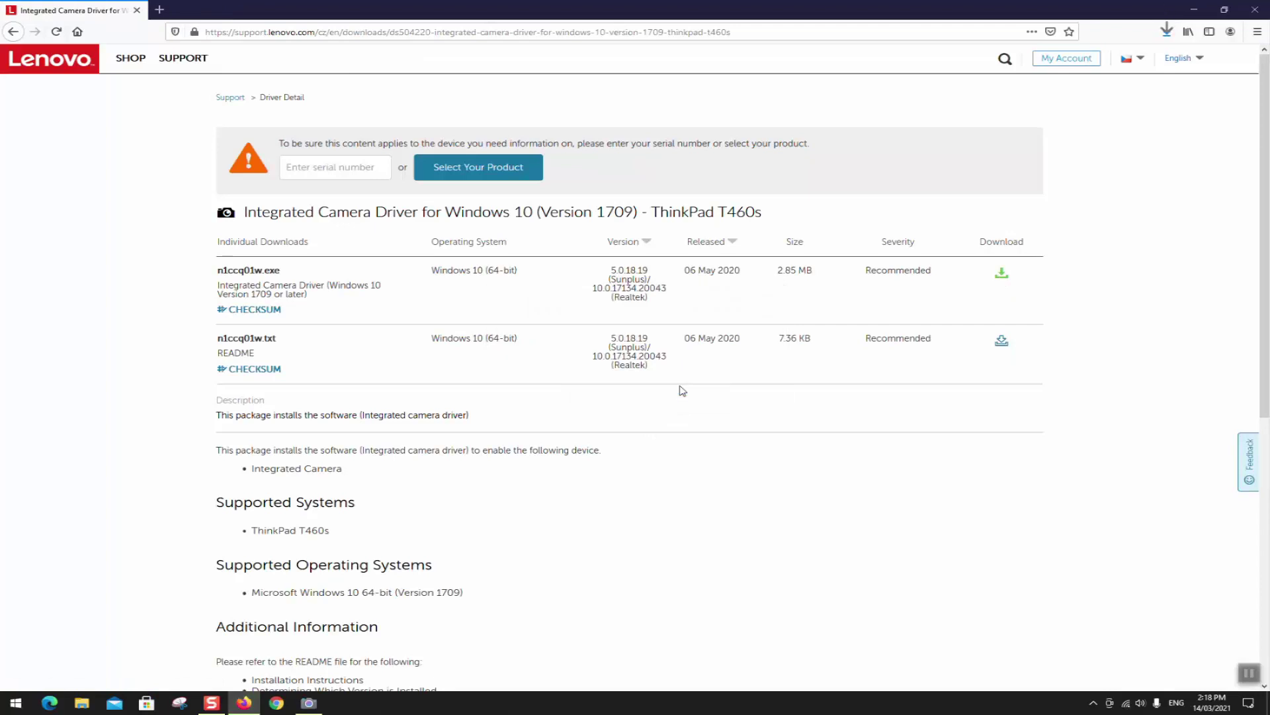
left_click(1167, 31)
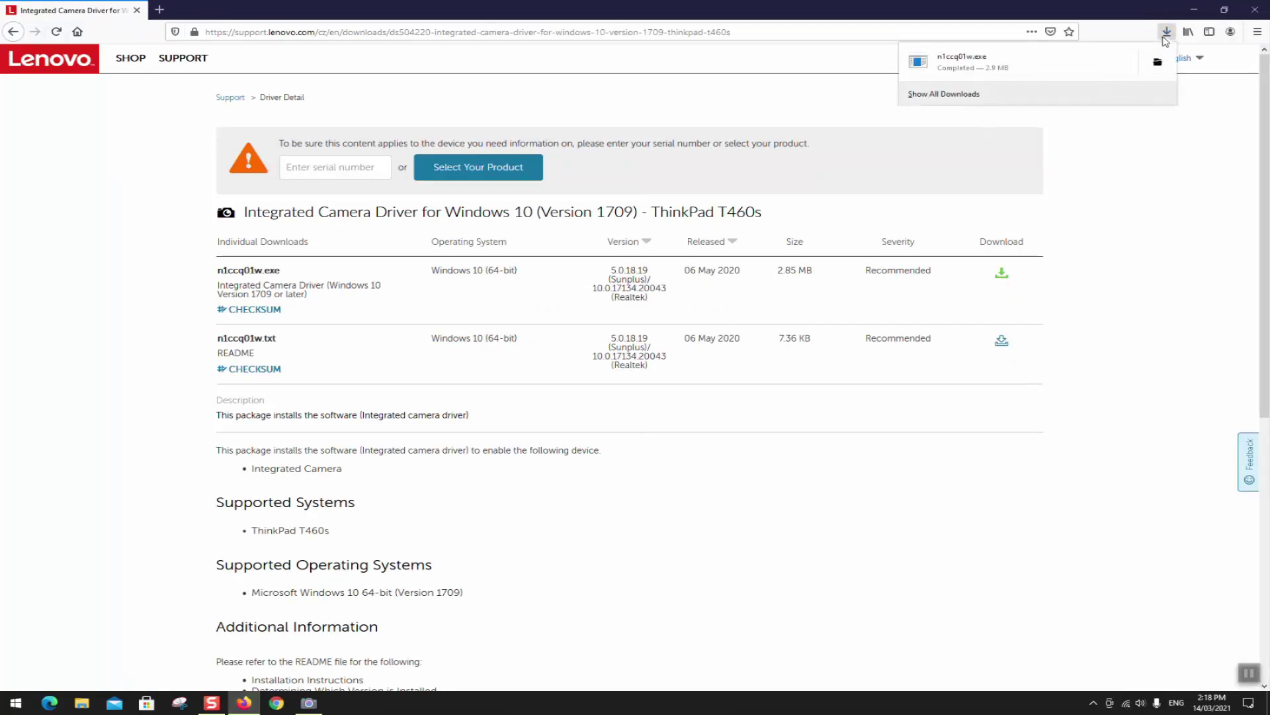
left_click(1044, 62)
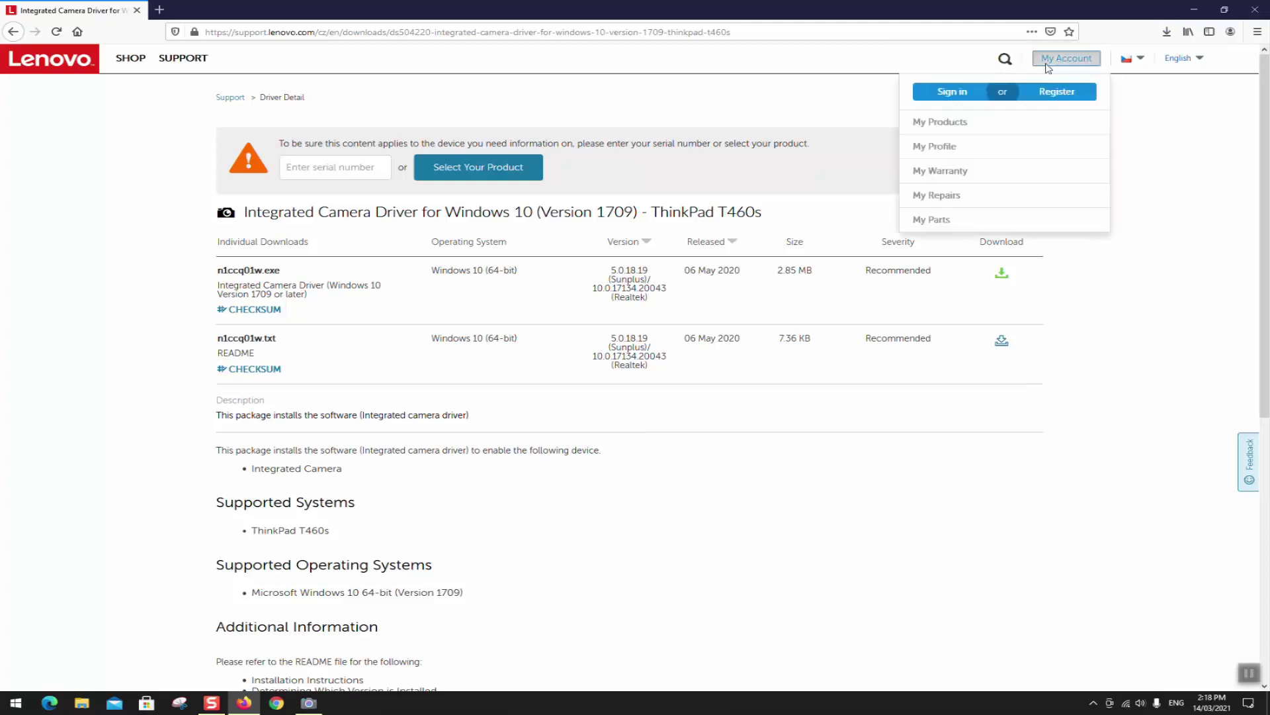
left_click(1166, 31)
left_click(1052, 67)
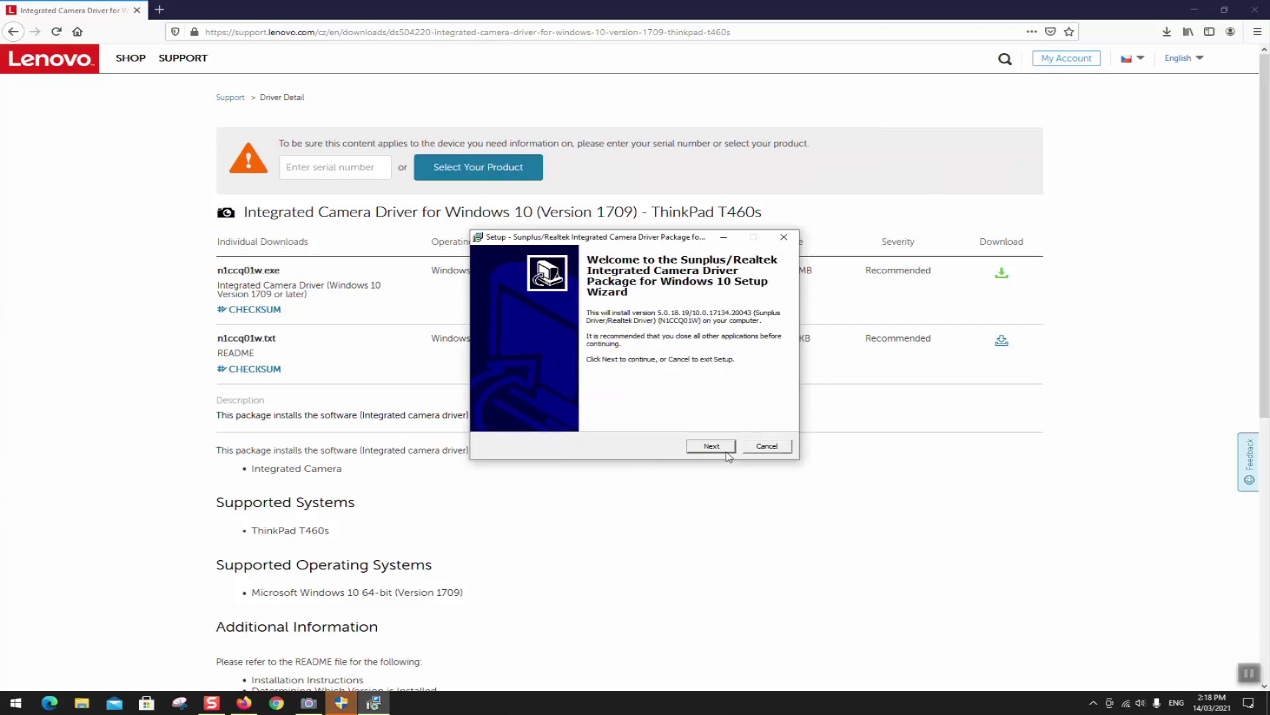
Step: Accept the licence agreement and choose Install in the camera driver setup
left_click(711, 446)
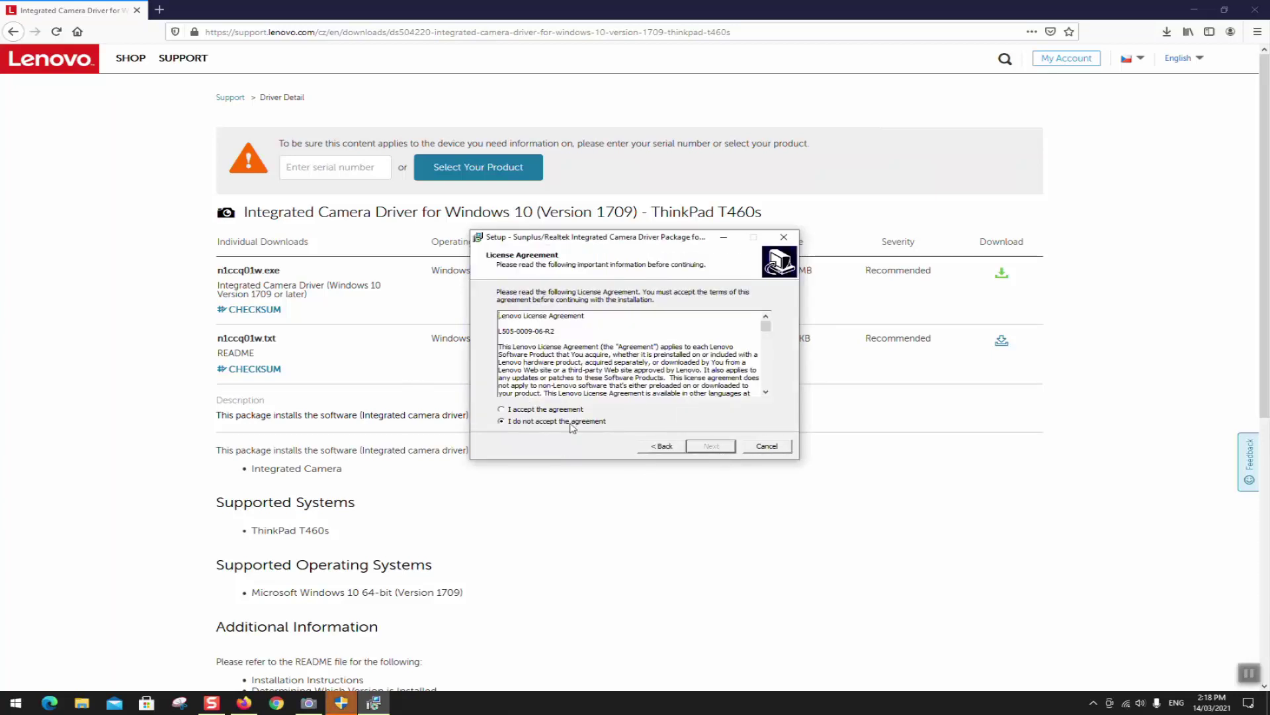
left_click(553, 411)
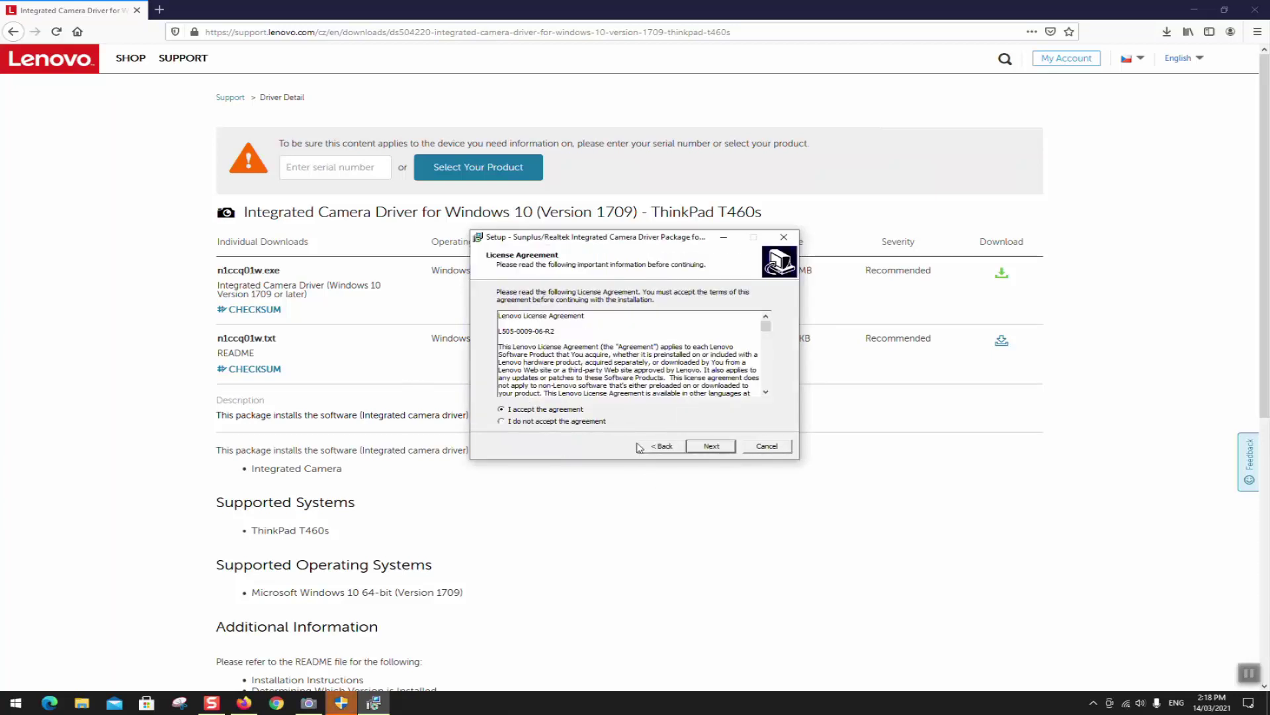
left_click(770, 359)
left_click_drag(770, 333, 766, 384)
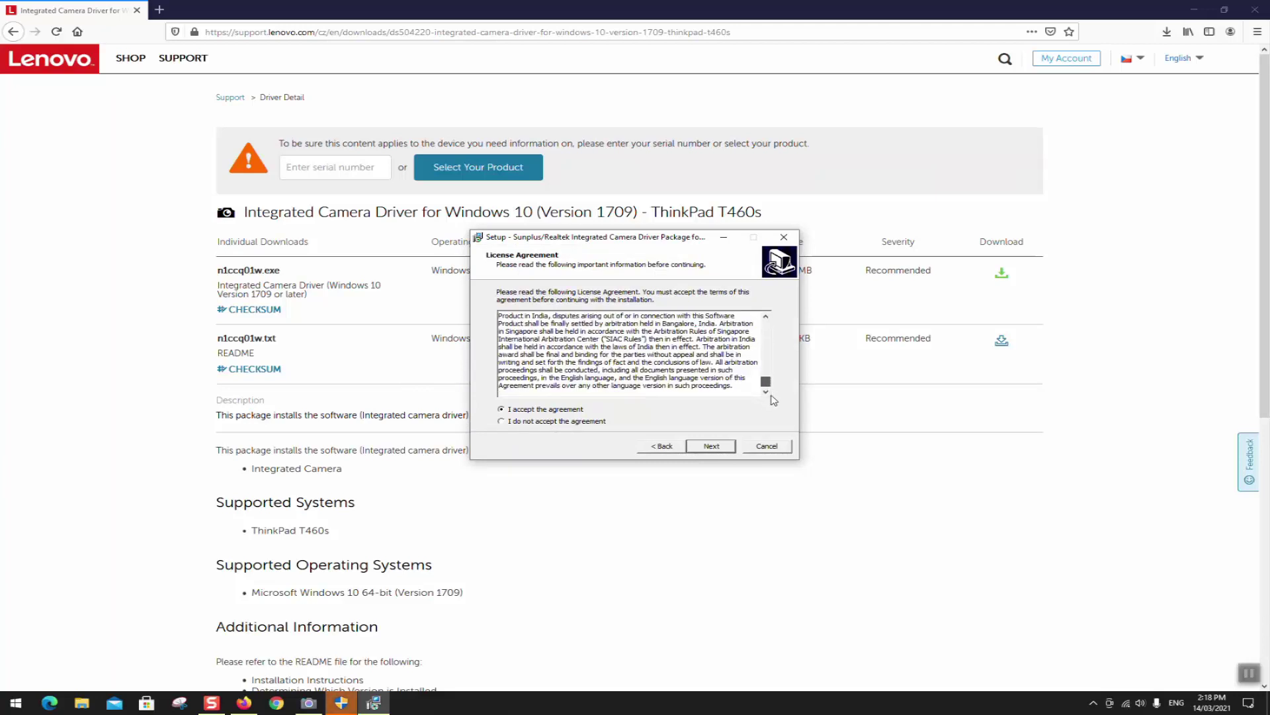
left_click(711, 446)
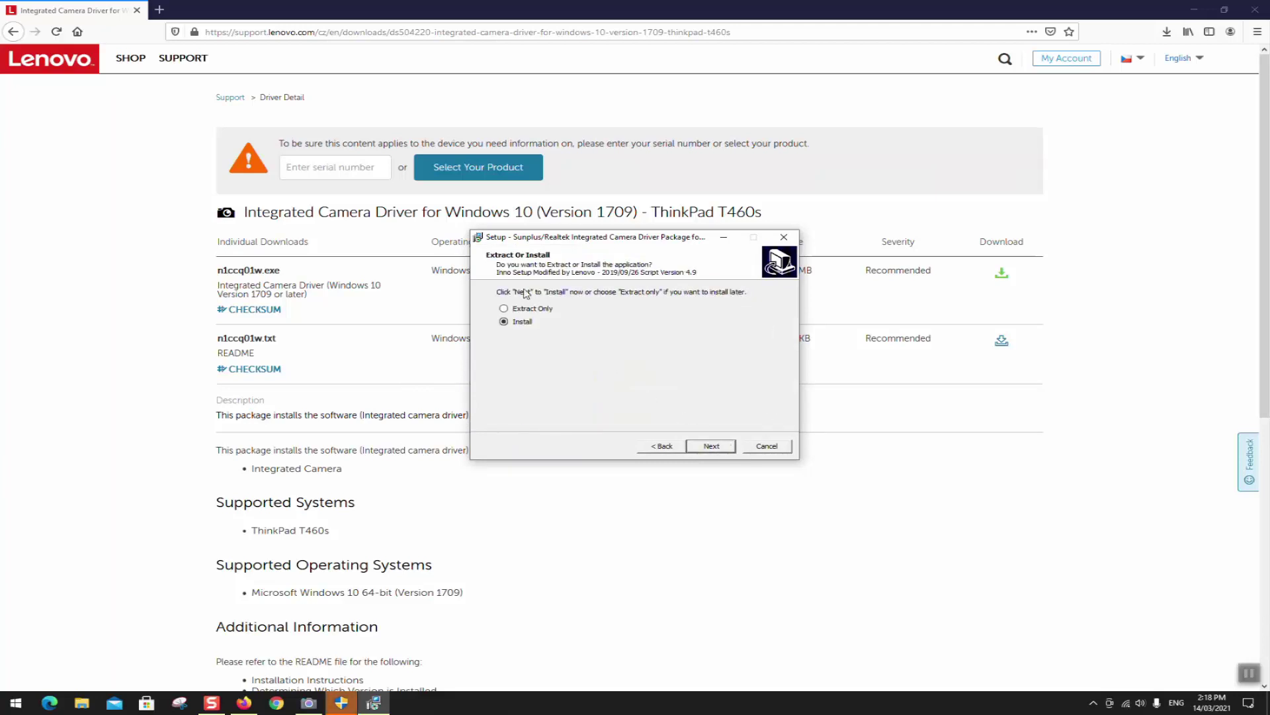
left_click(728, 450)
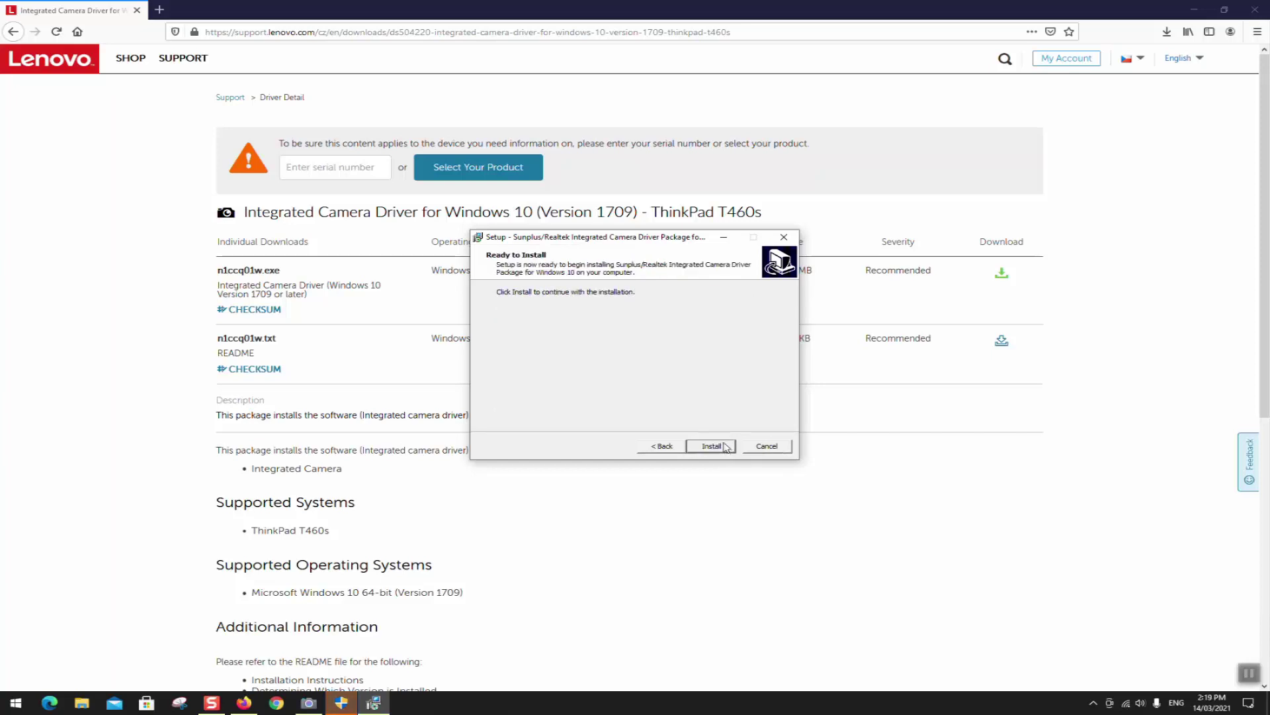
Step: Install the Sunplus/Realtek camera driver and finish both setup wizards
left_click(726, 446)
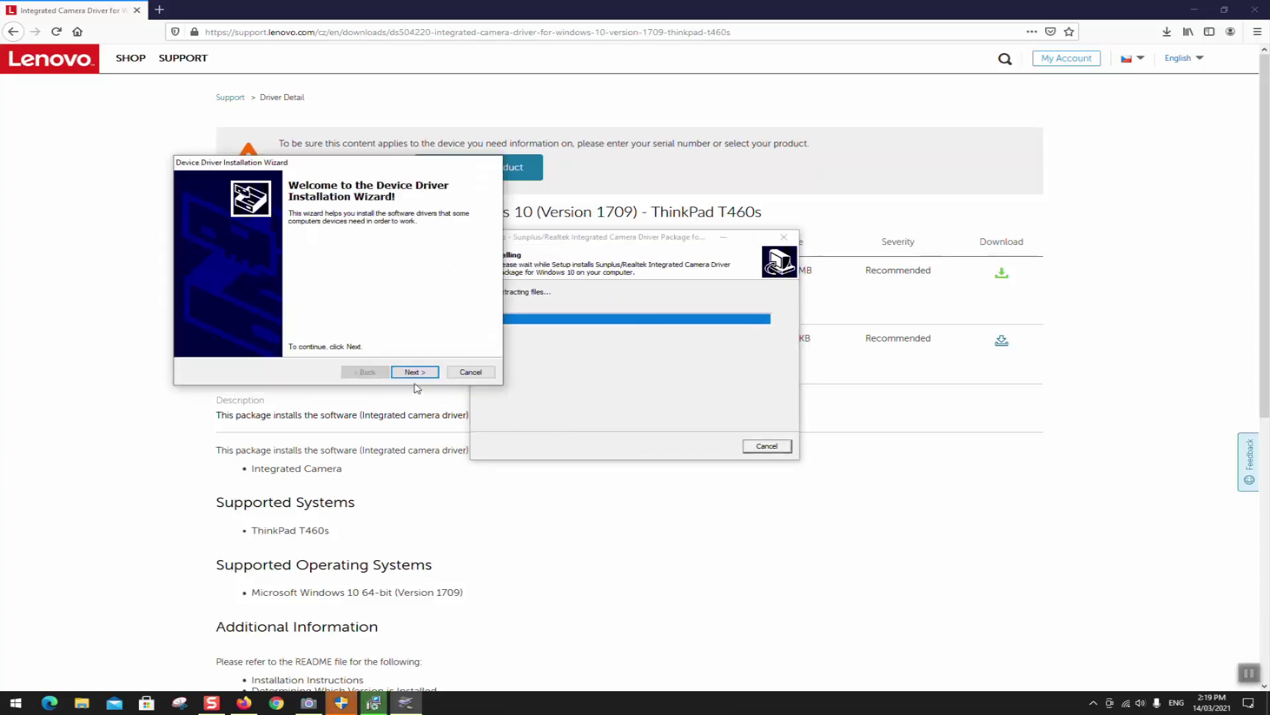
left_click(414, 373)
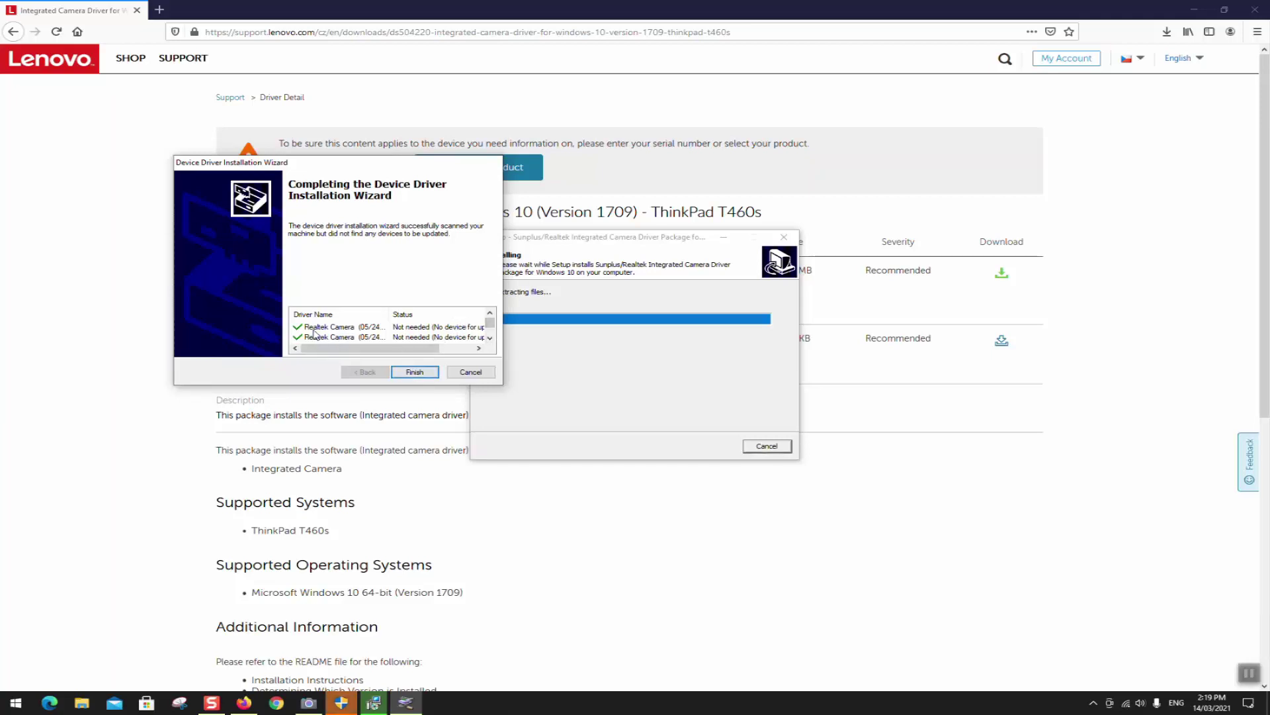
left_click(490, 333)
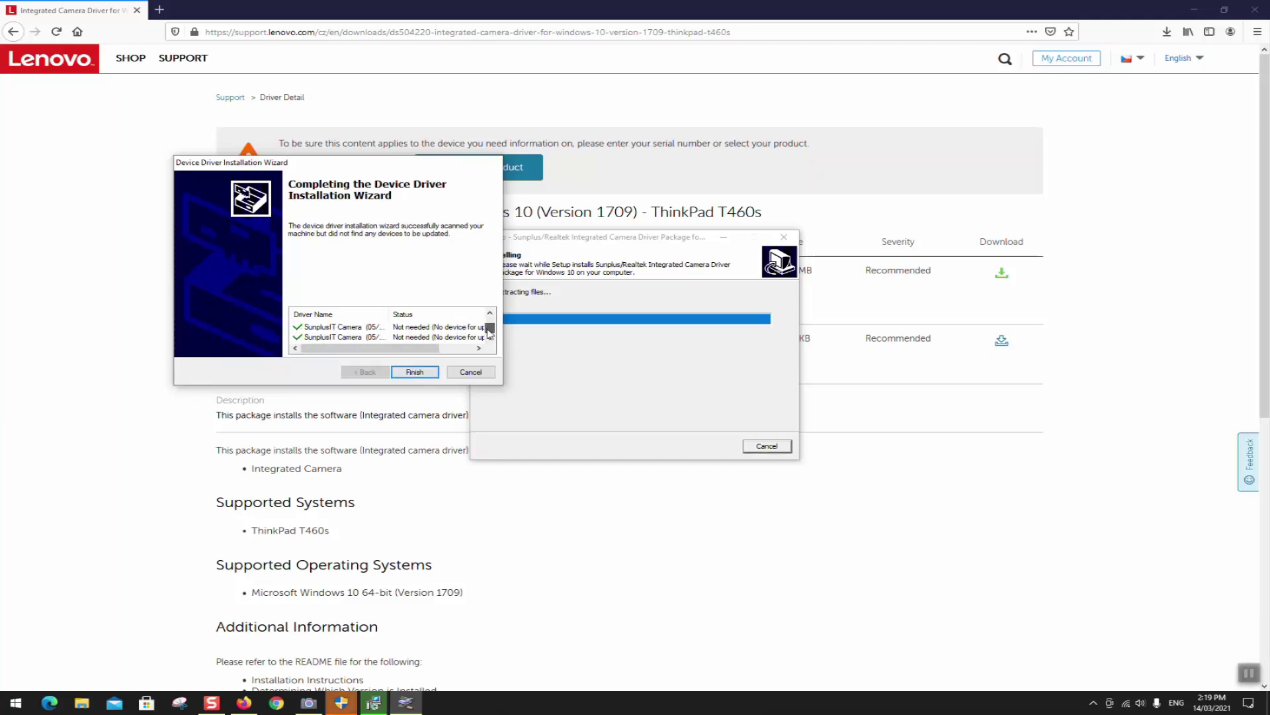
left_click(415, 372)
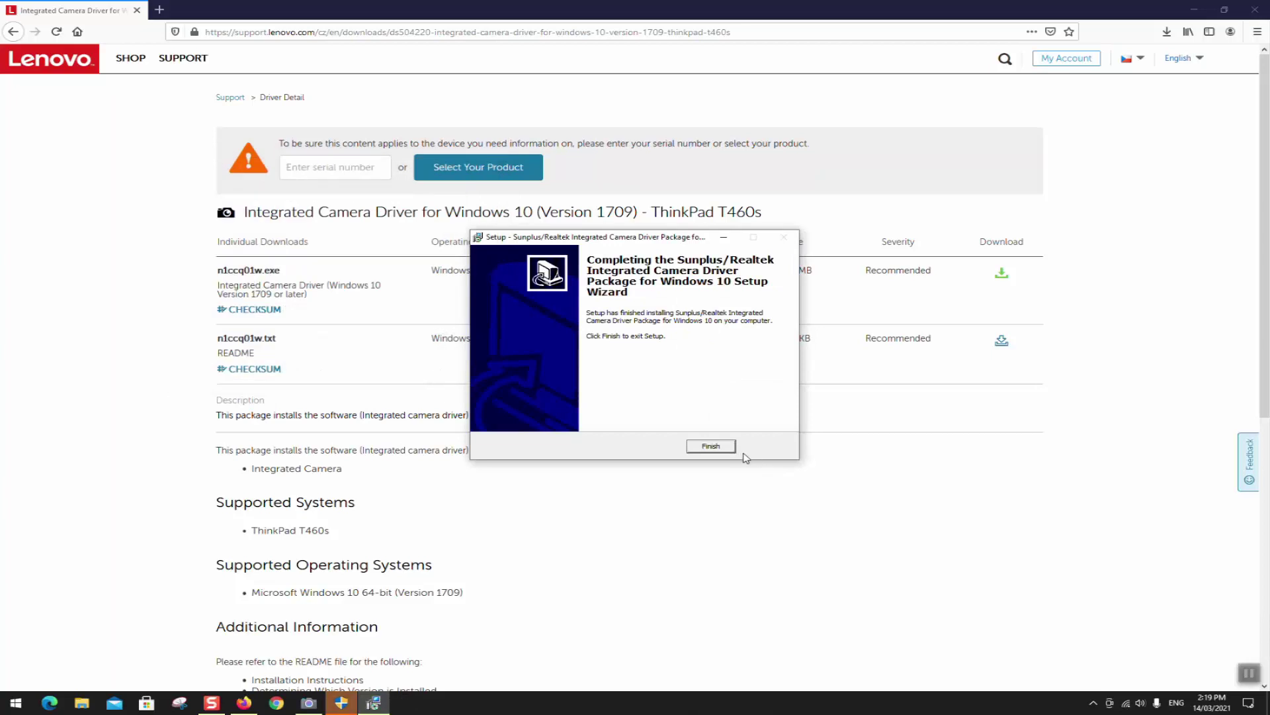
left_click(711, 446)
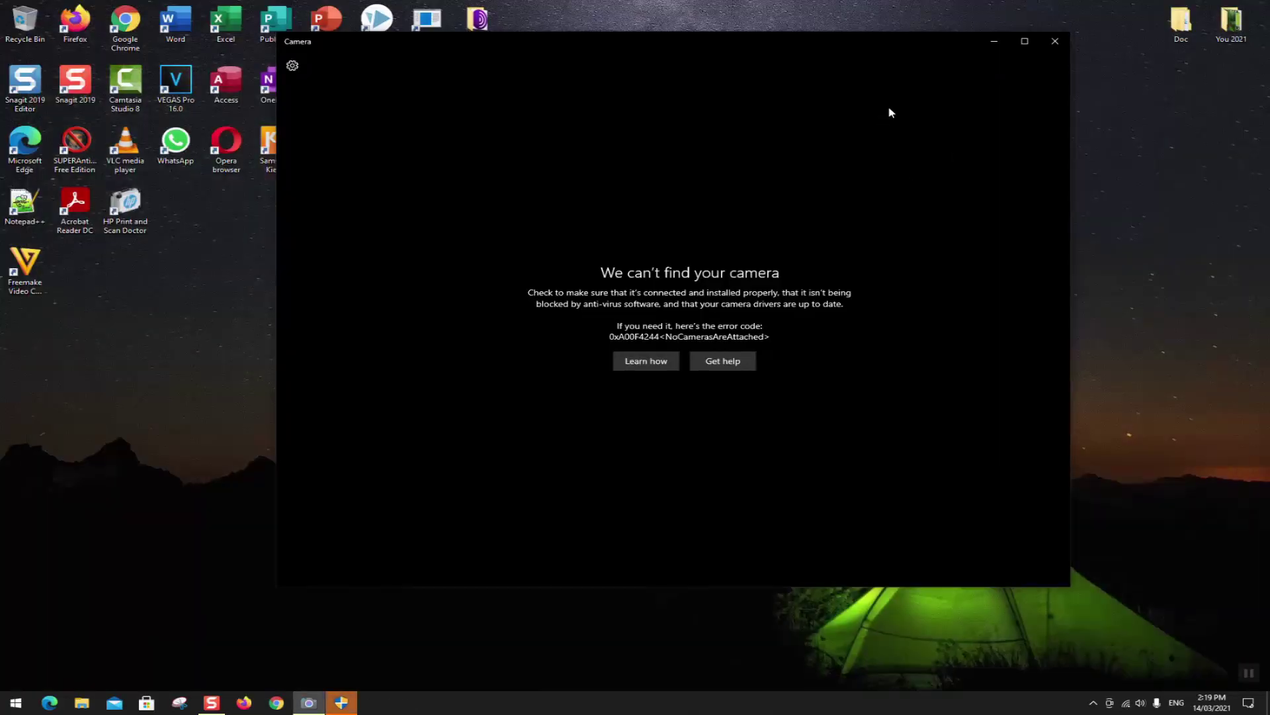
Step: Close the Camera app window showing the 'We can't find your camera' error
left_click(1055, 41)
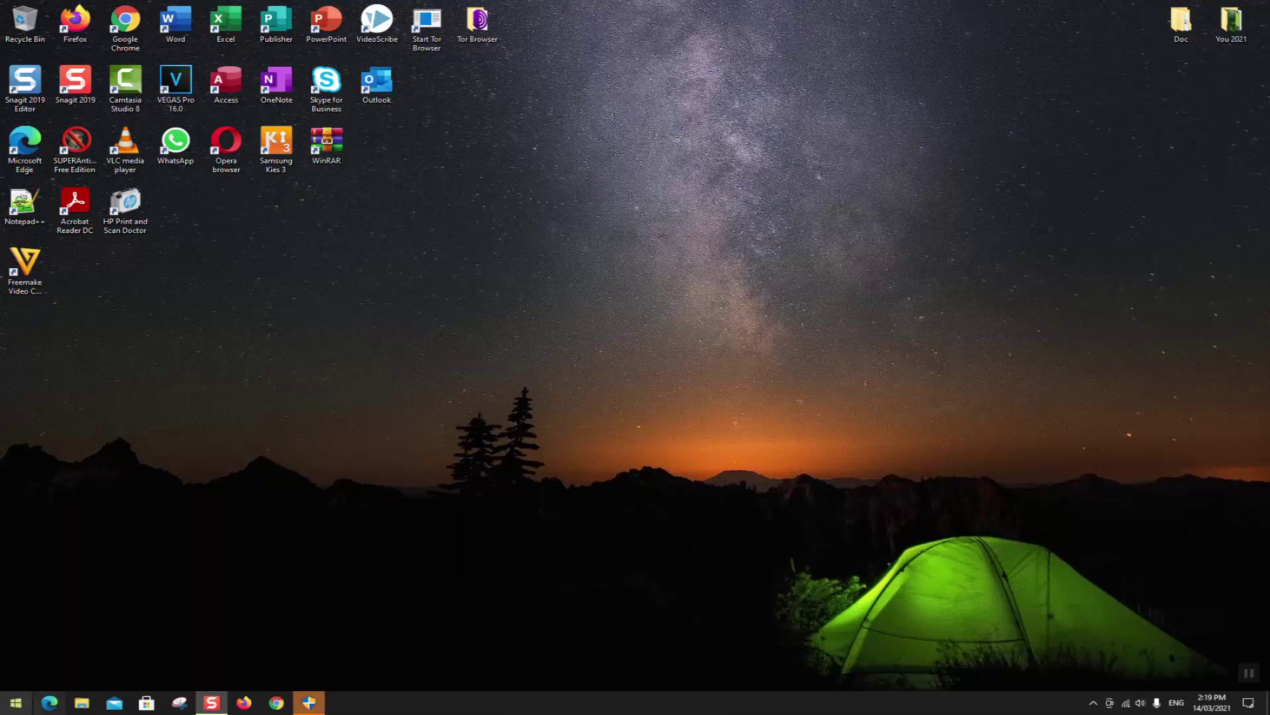
left_click(16, 703)
type("keyb")
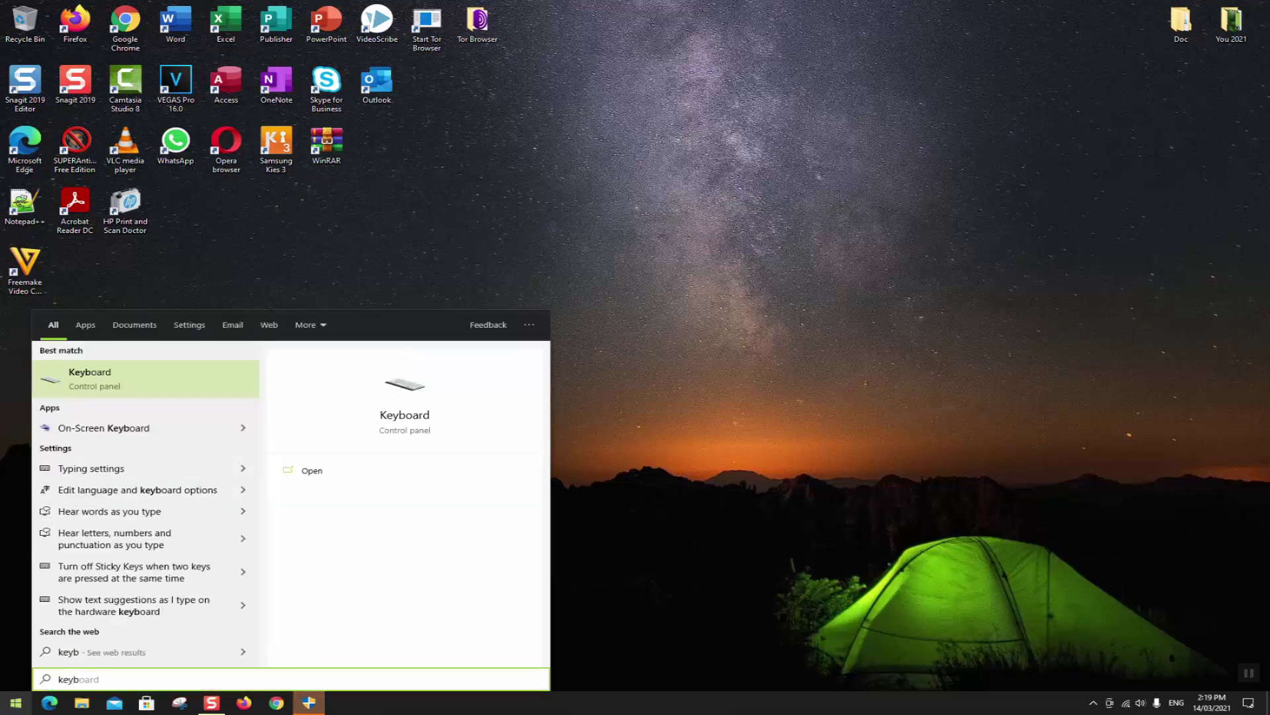
left_click(111, 377)
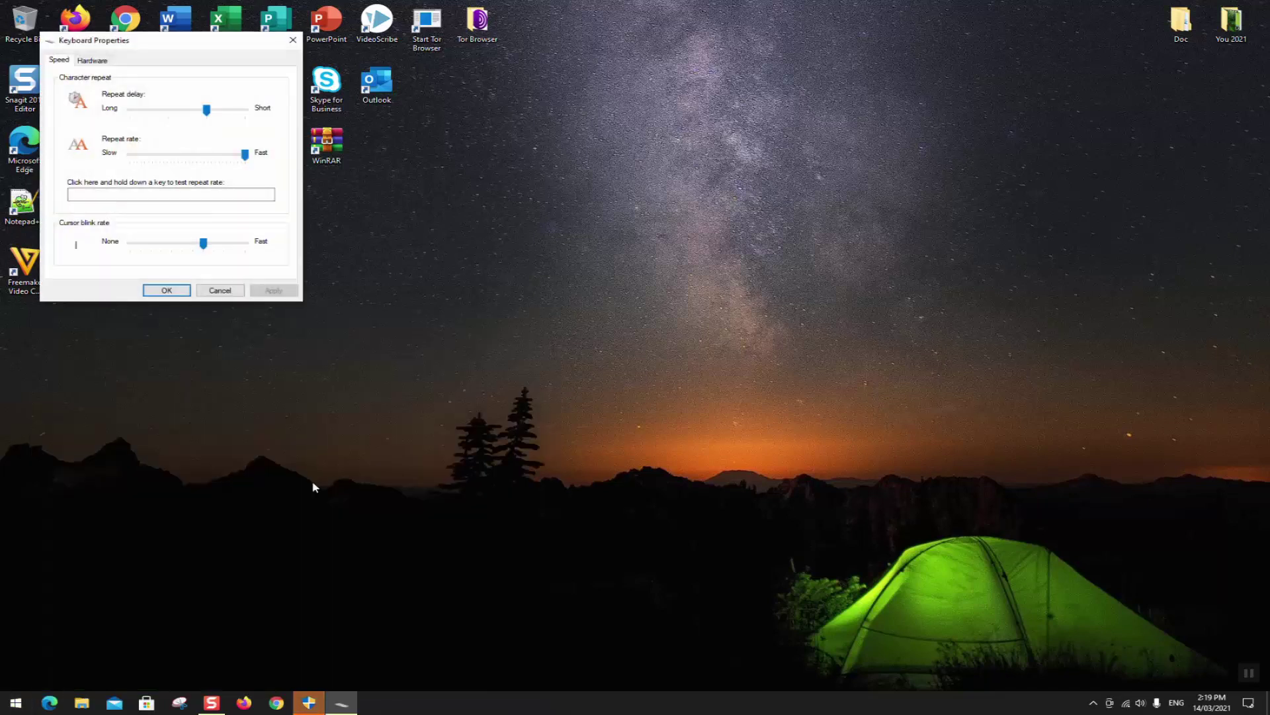
left_click(239, 293)
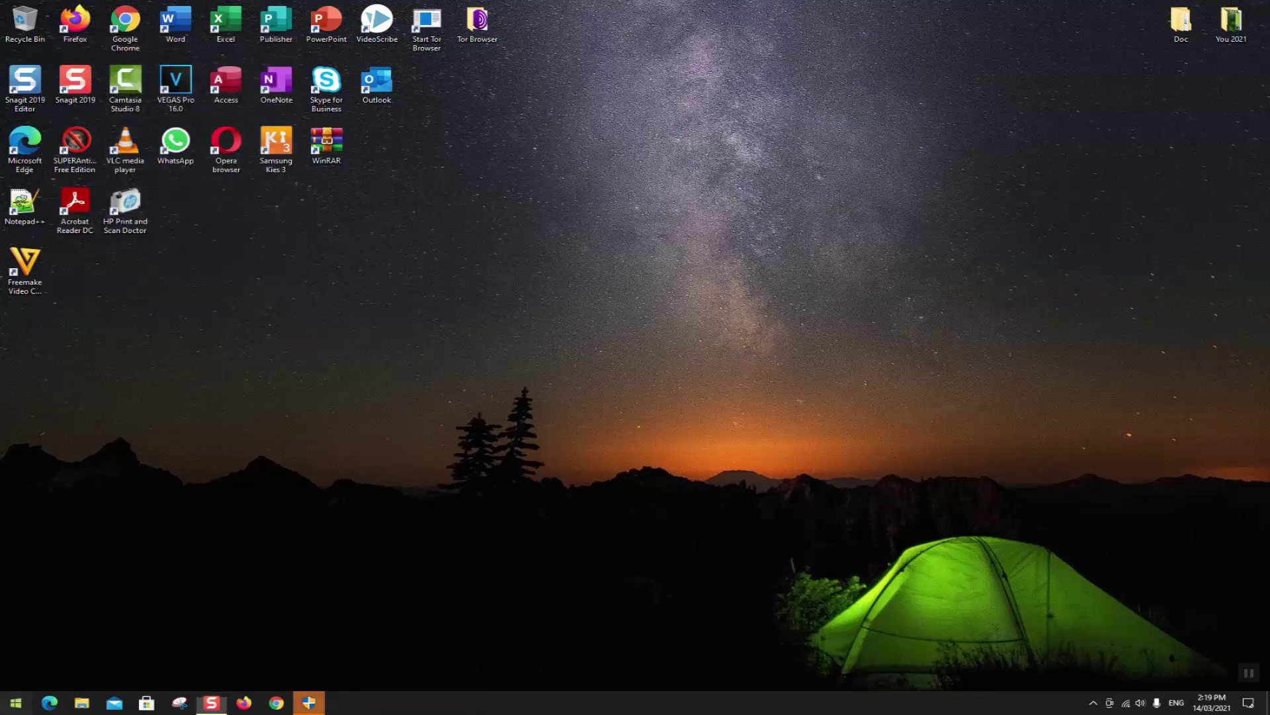
left_click(4, 709)
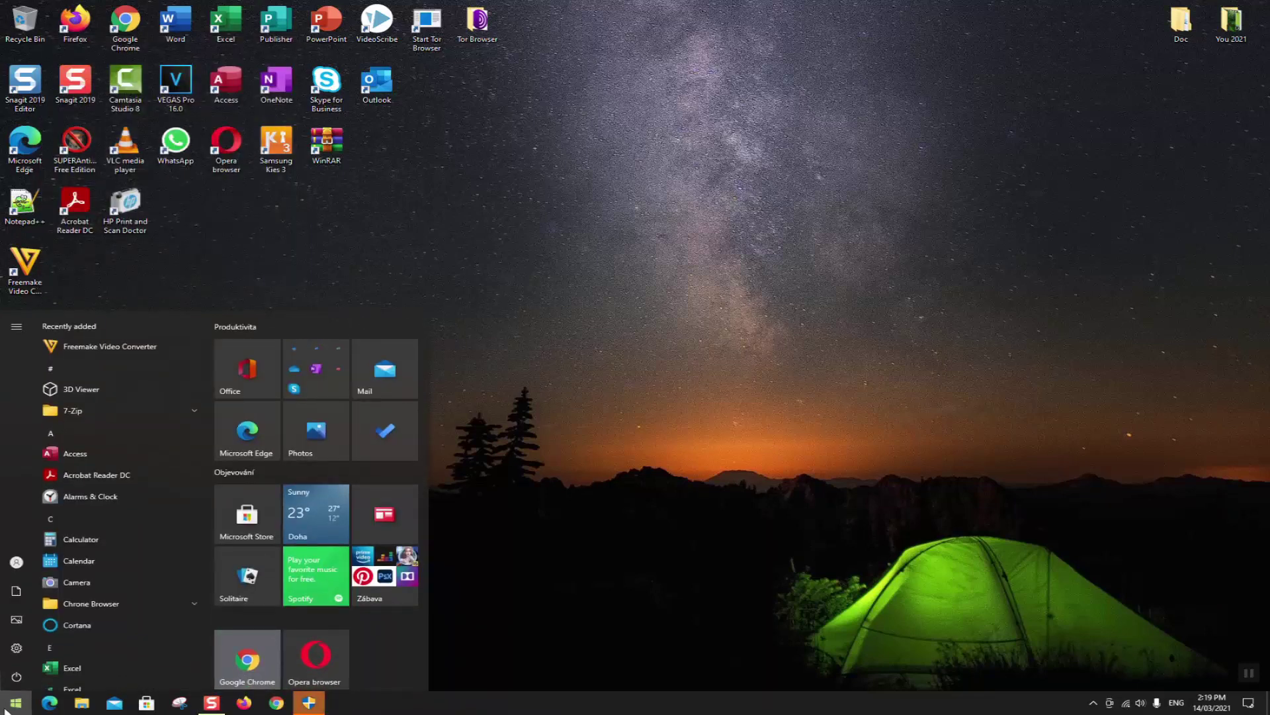
type("on-screen")
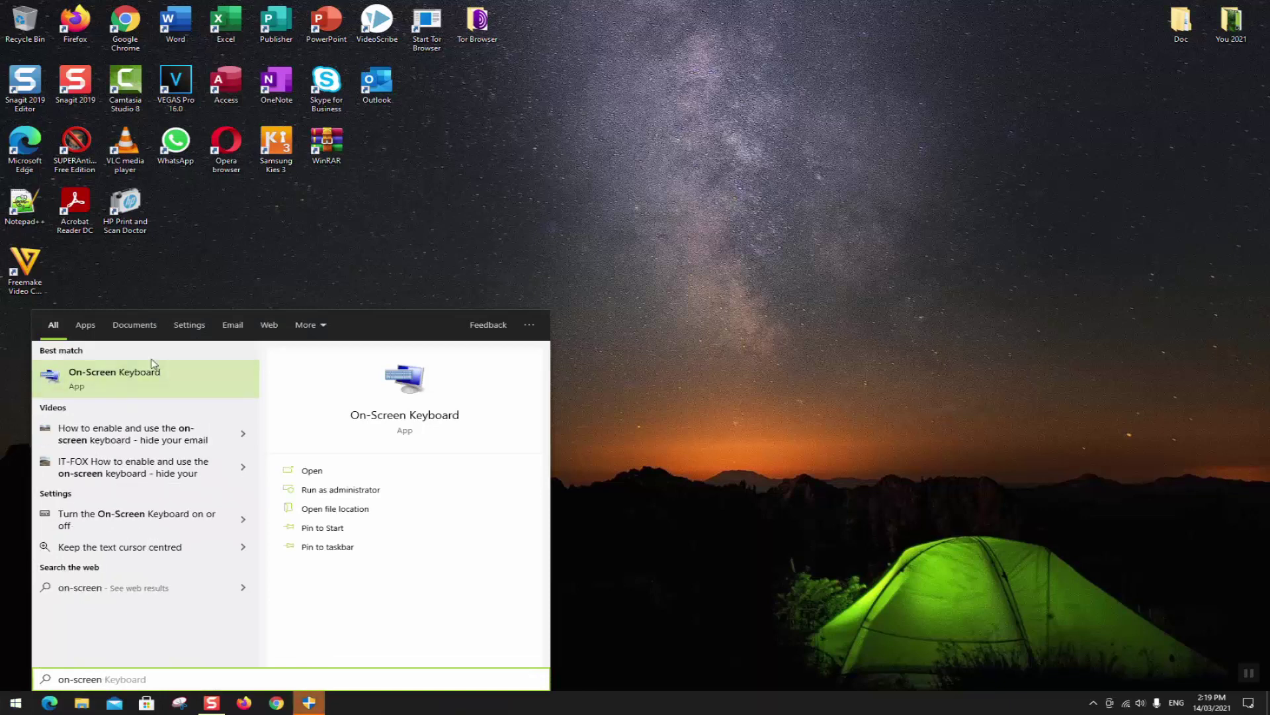
left_click(144, 378)
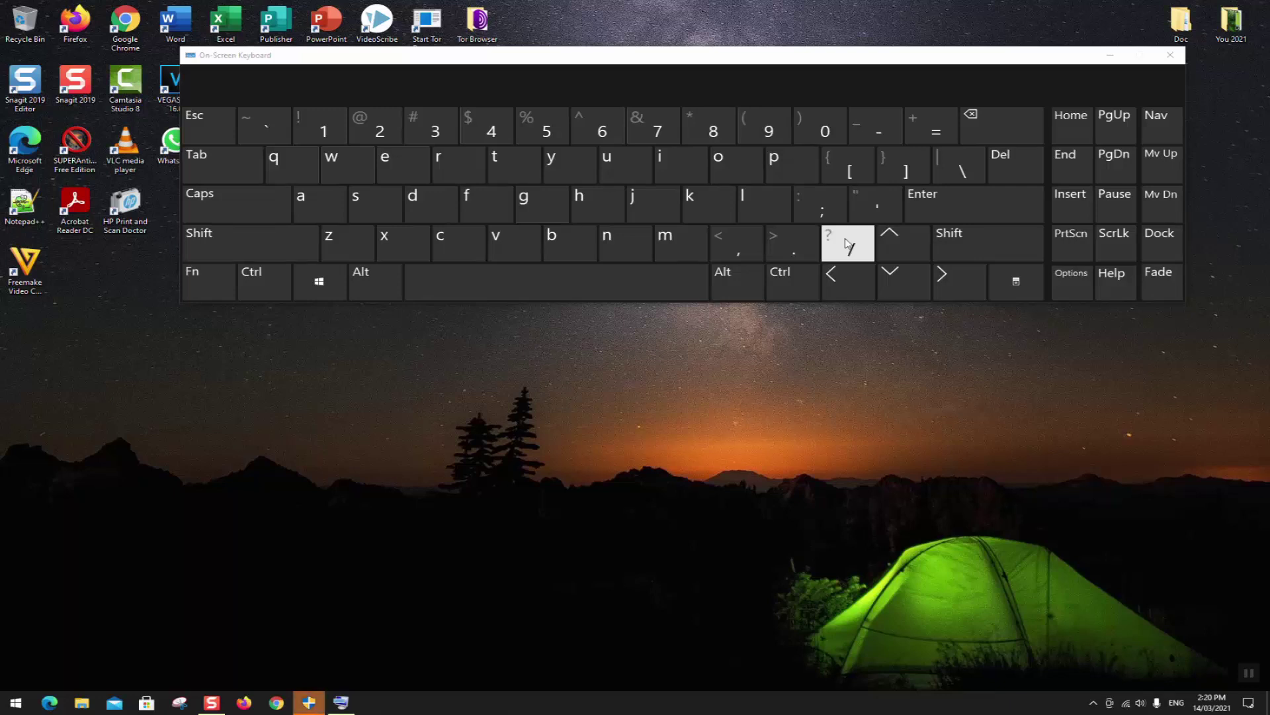
left_click(1170, 56)
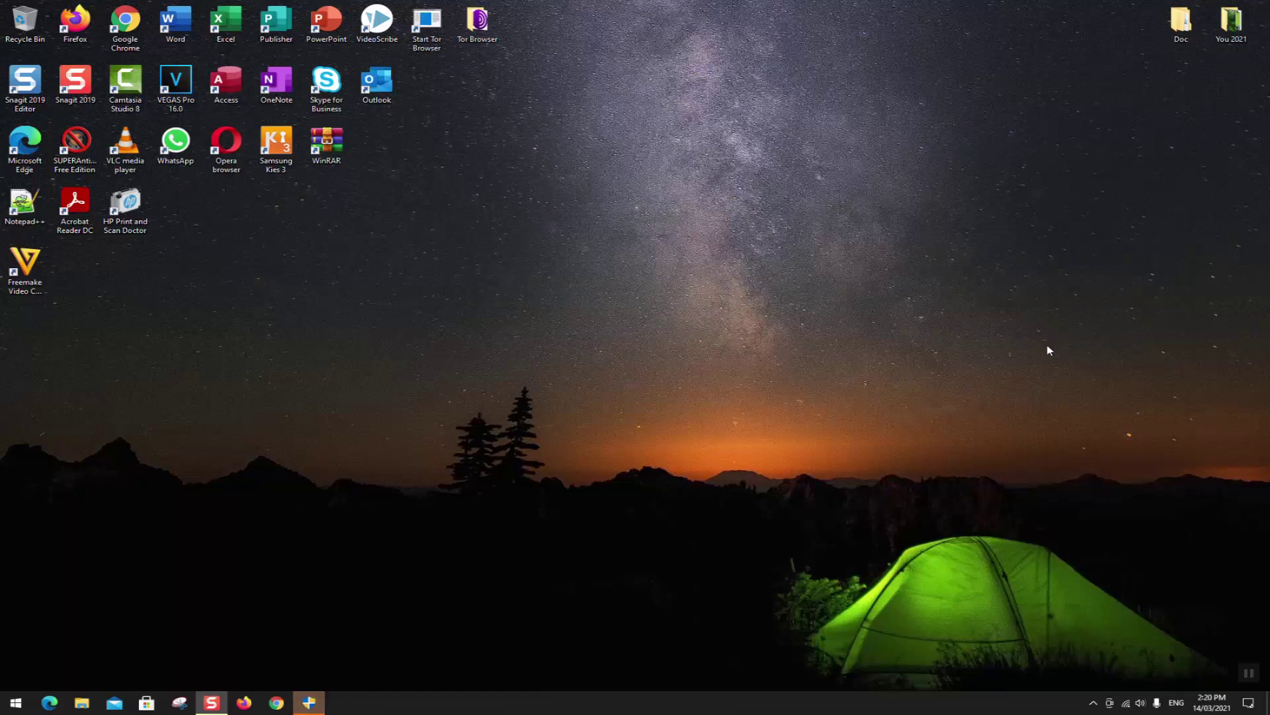